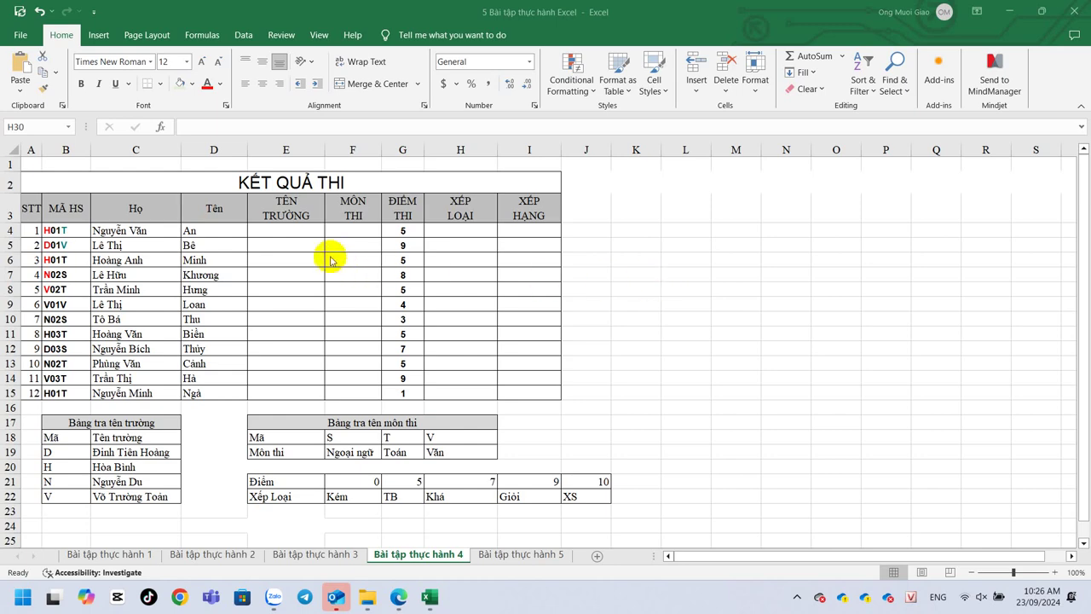
In E4, begin a VLOOKUP whose lookup value is LEFT(B4), the student code's first letter.
left_click(289, 232)
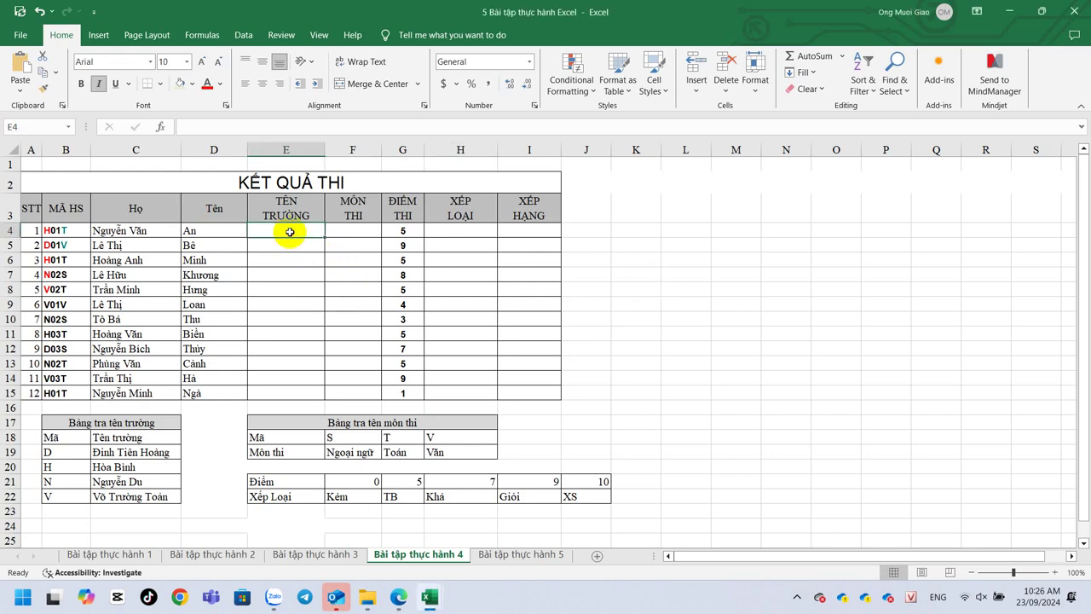
scroll(290, 232, "up", 1, "ctrl")
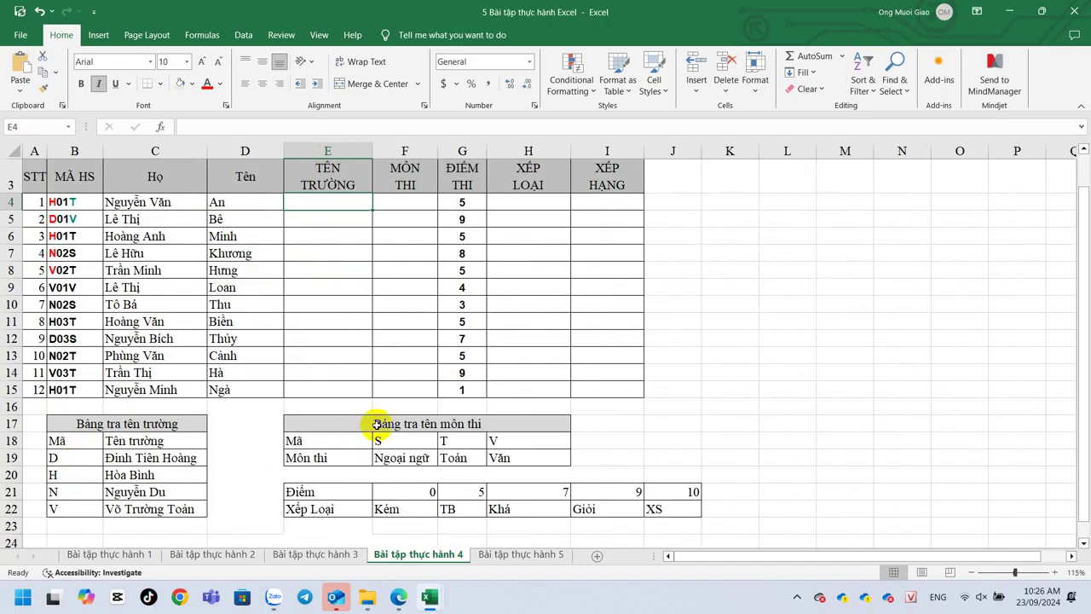
scroll(382, 425, "up", 1)
scroll(379, 426, "down", 1)
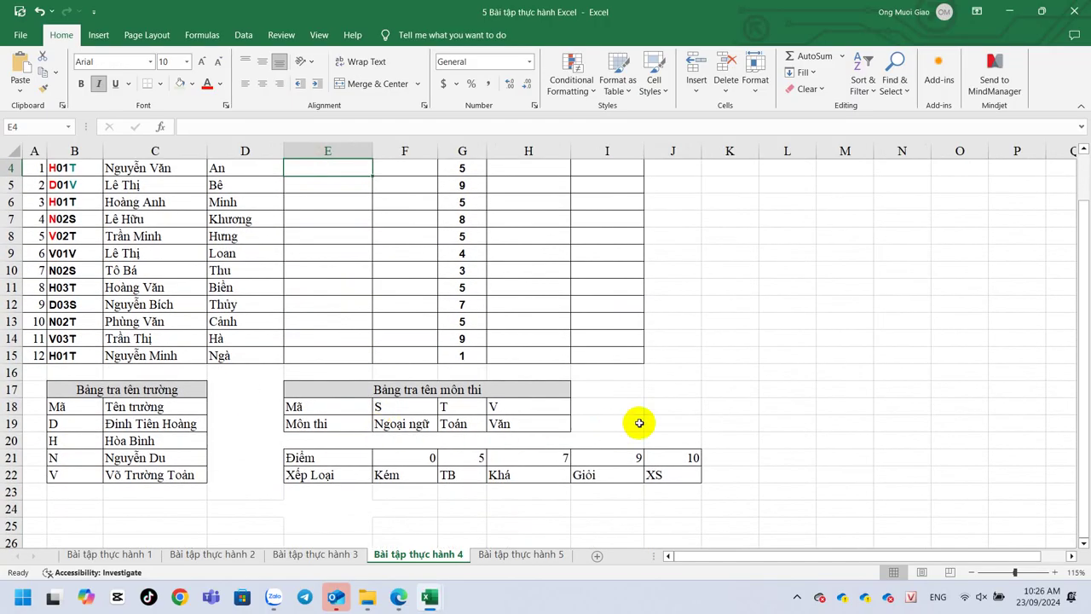
type("=vl")
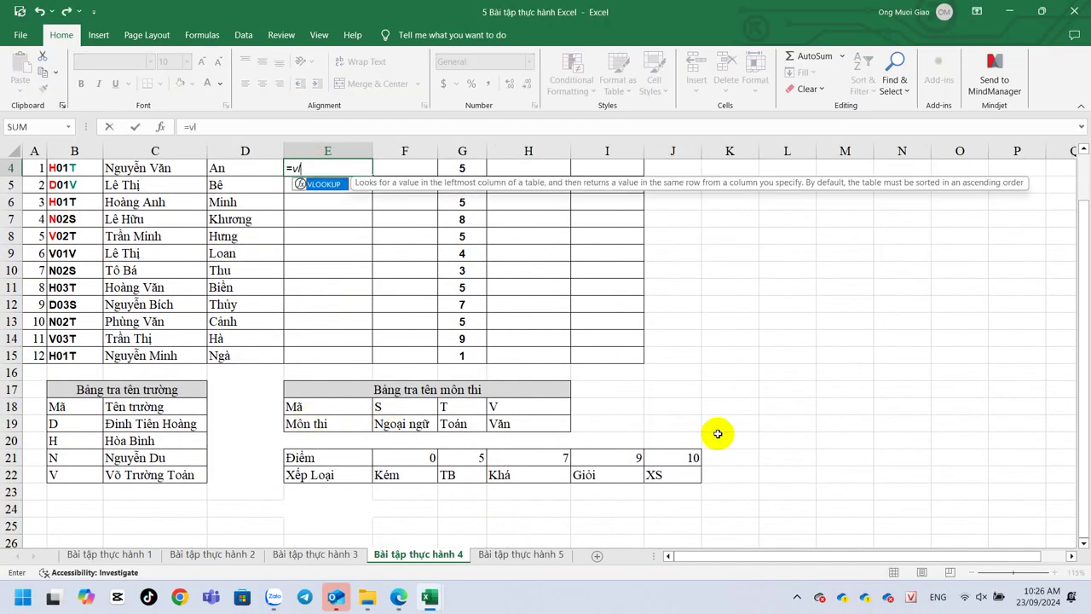
key("Tab")
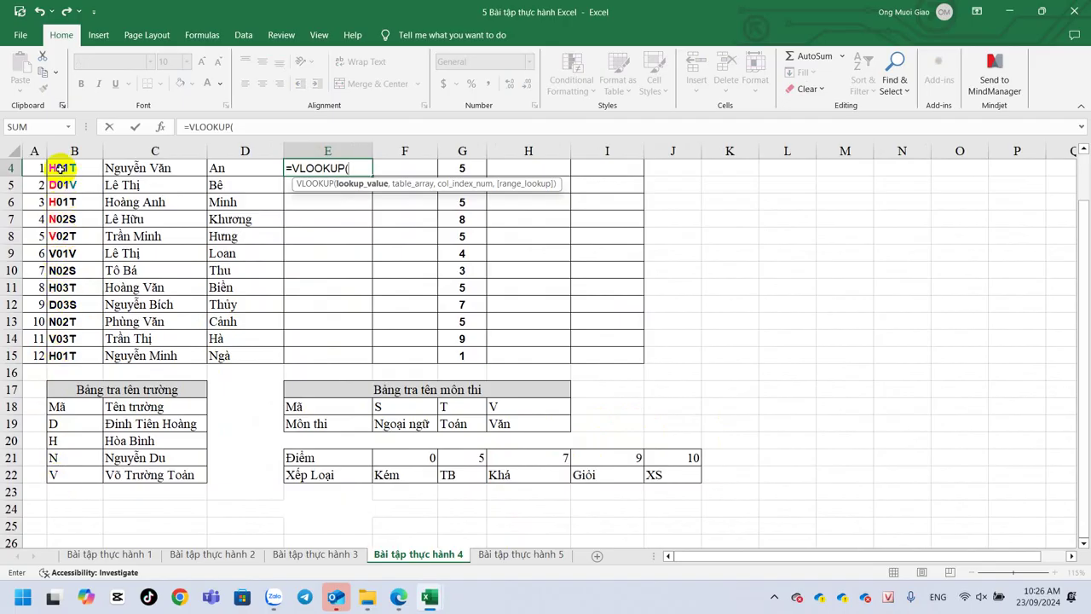
scroll(60, 286, "up", 1)
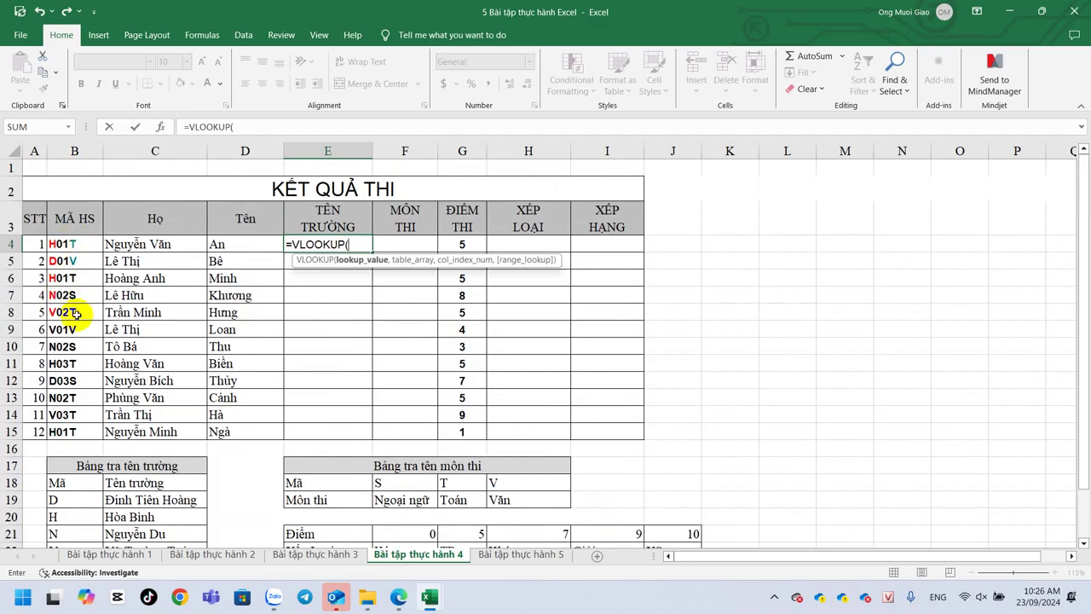
type("LE")
key("Tab")
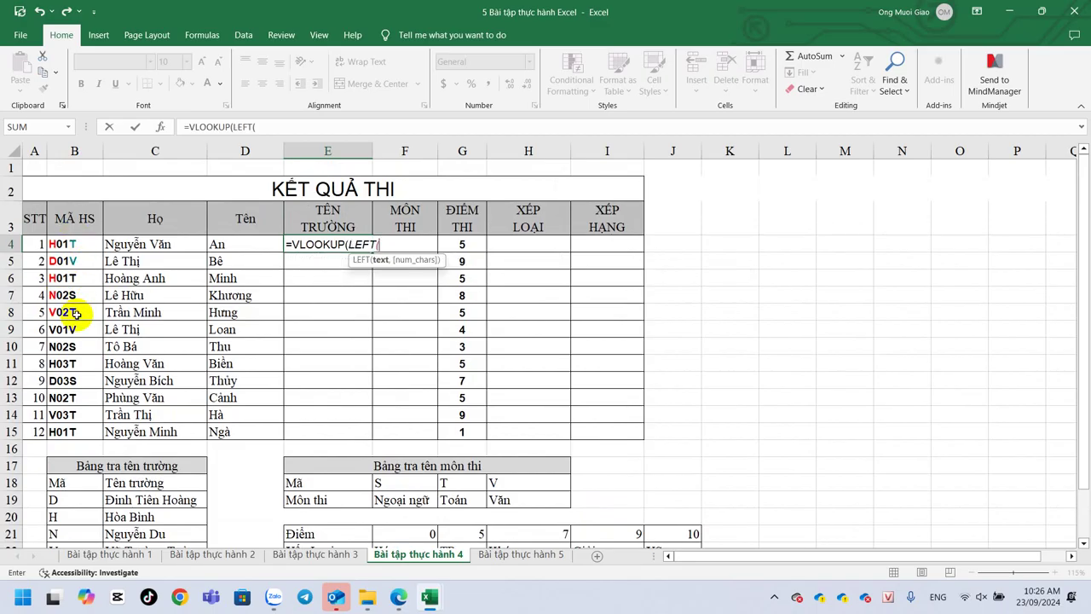
left_click(67, 244)
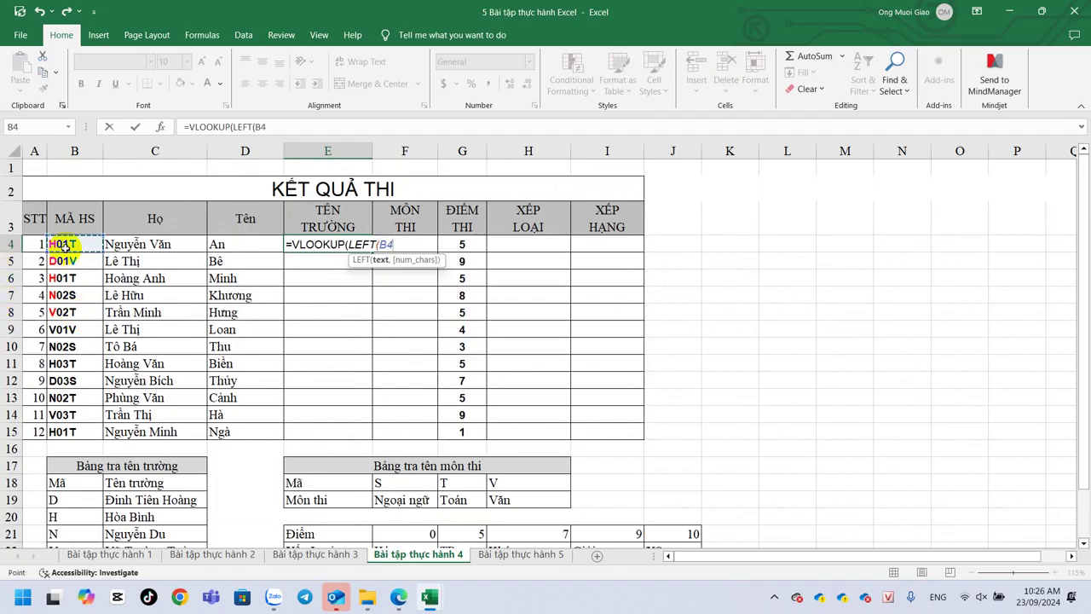
type(")")
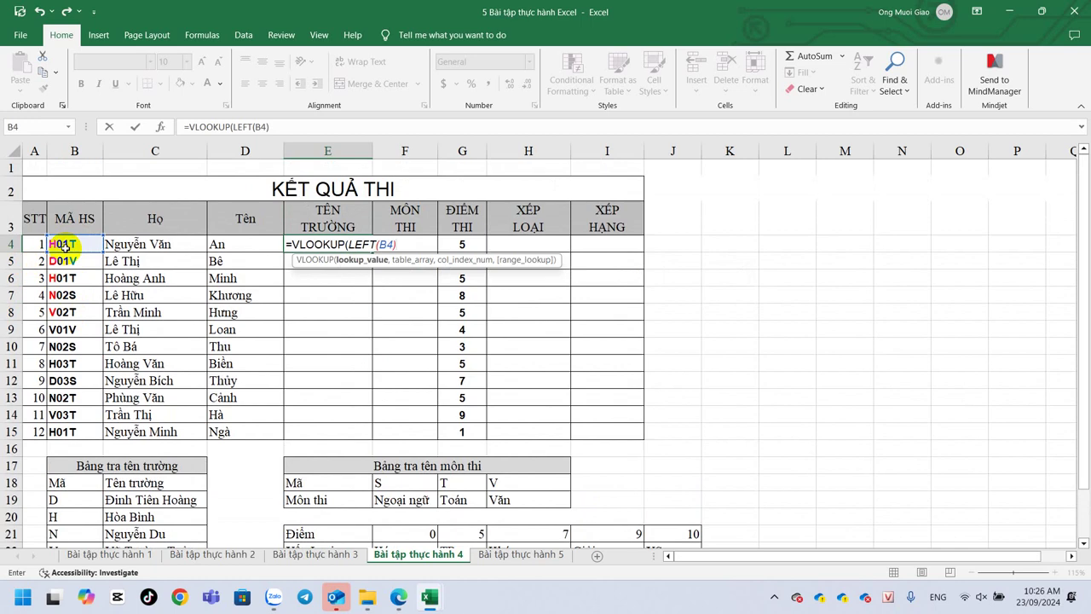
type(",")
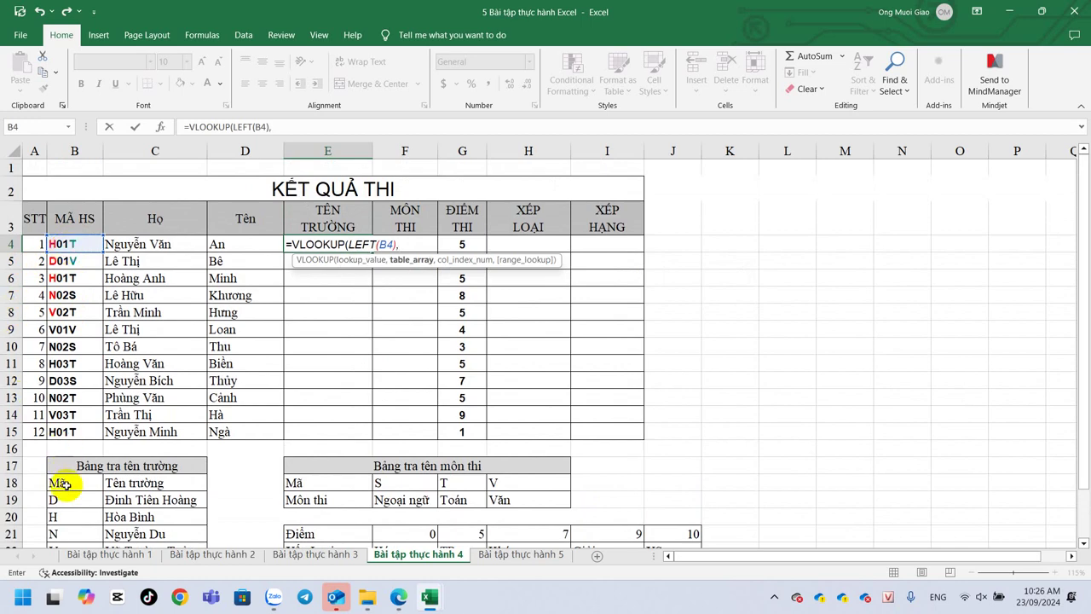
Finish the formula with absolute range $B$19:$C$22, column 2 and exact match 0.
left_click_drag(61, 500, 139, 479)
scroll(90, 500, "down", 1)
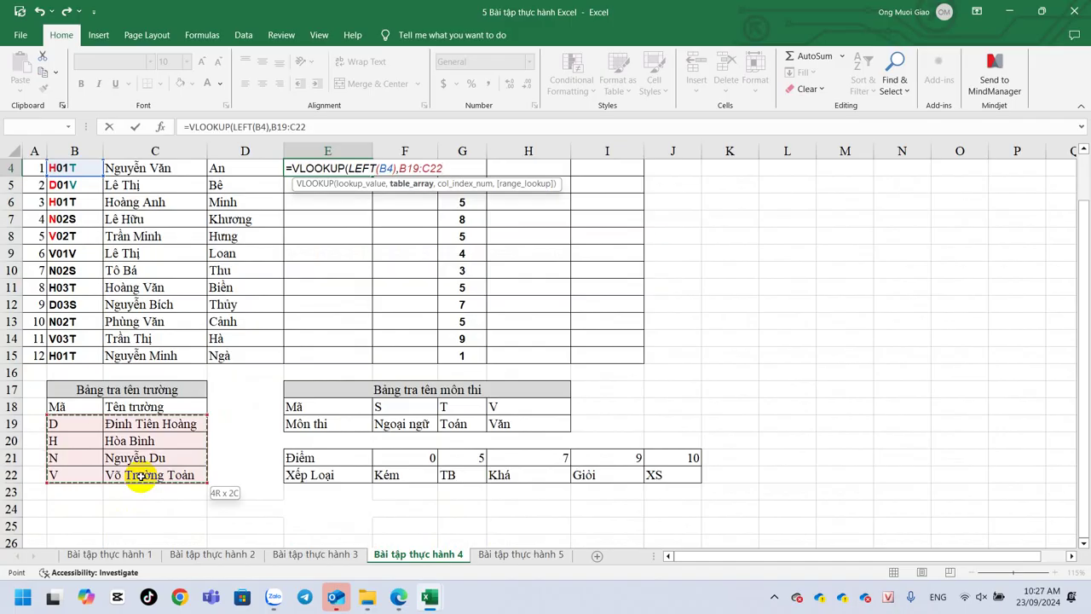
key("F4")
type("$C$22,")
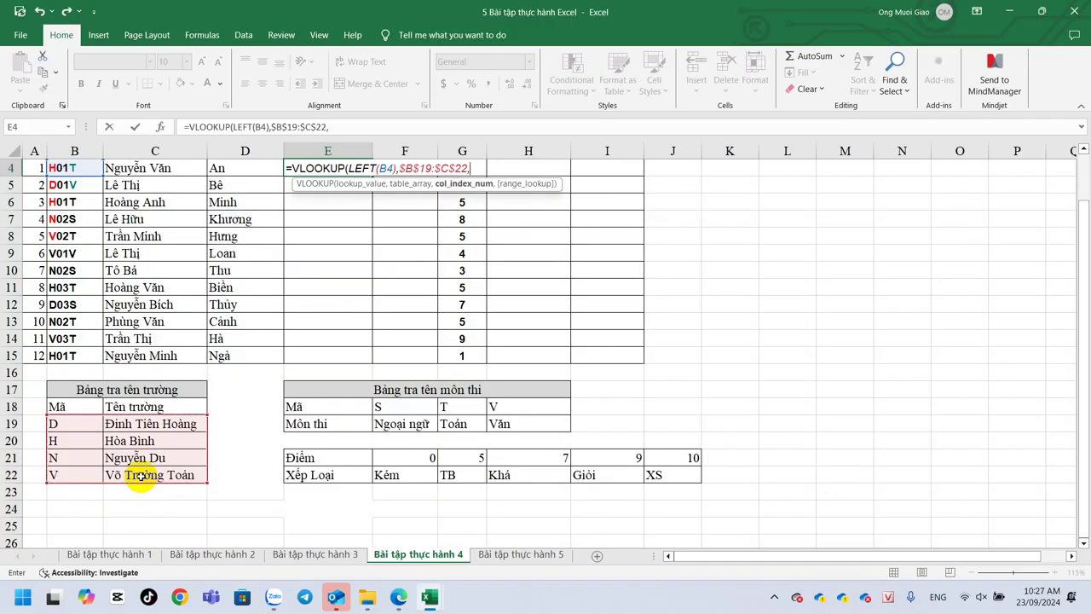
type("2")
type(",0")
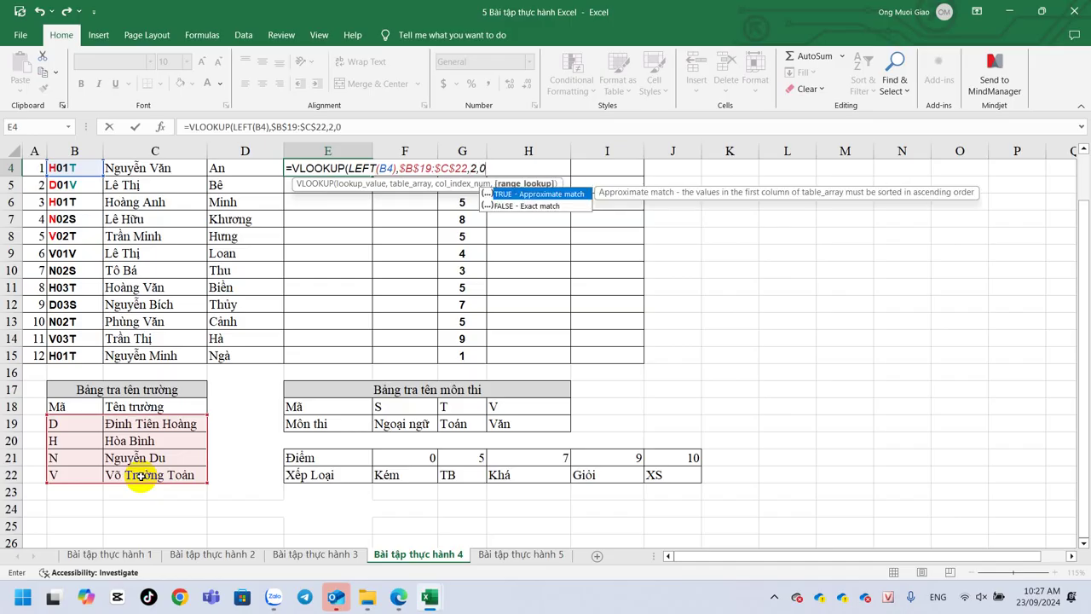
key("Up")
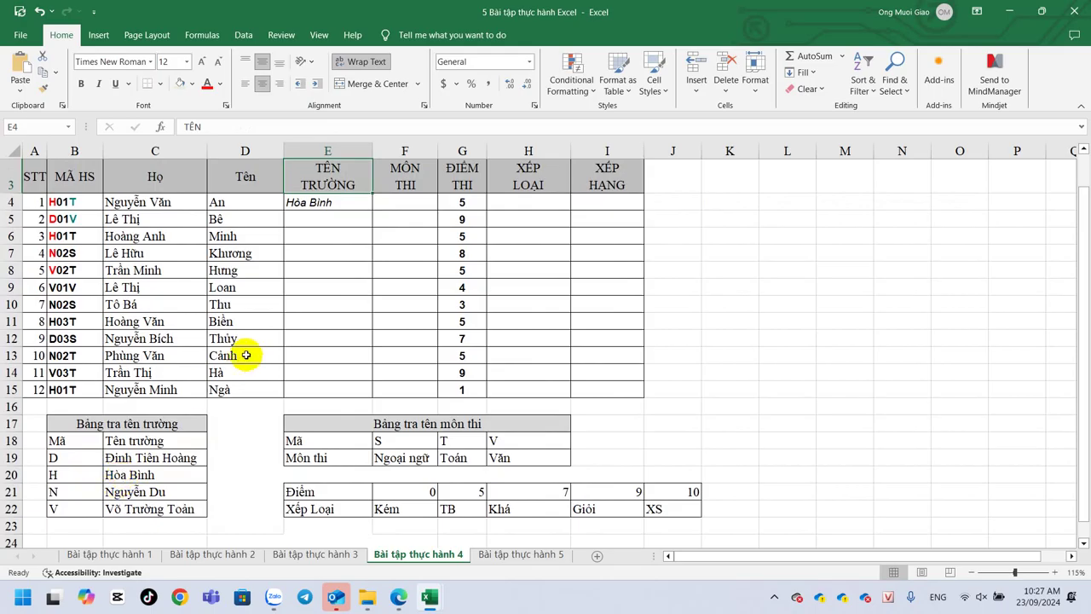
Fill the E4 school formula down to E15 and check the copied result in row 7.
left_click(312, 205)
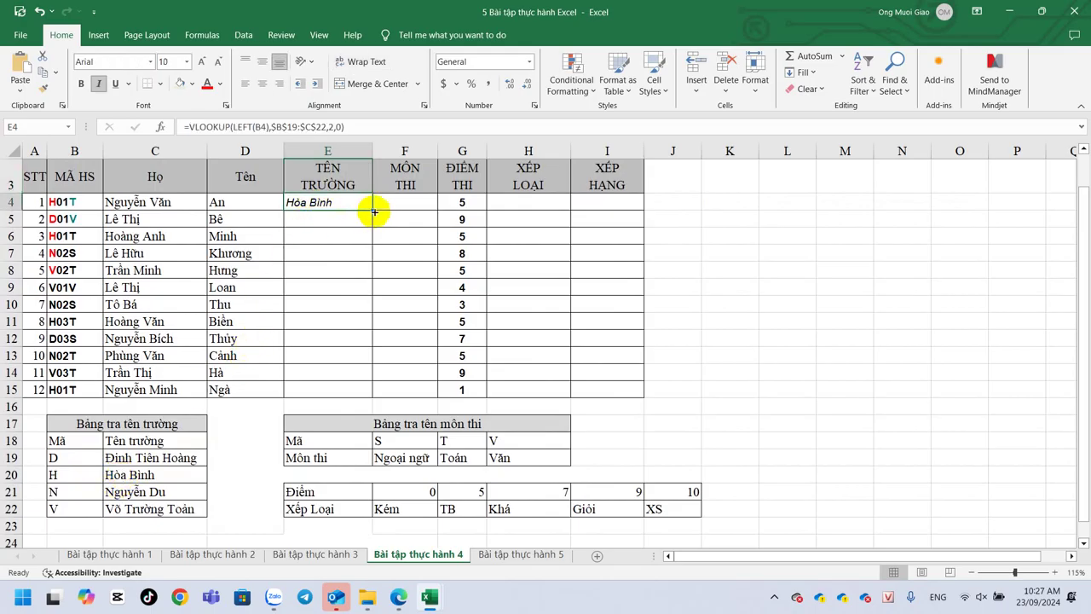
left_click_drag(373, 211, 368, 392)
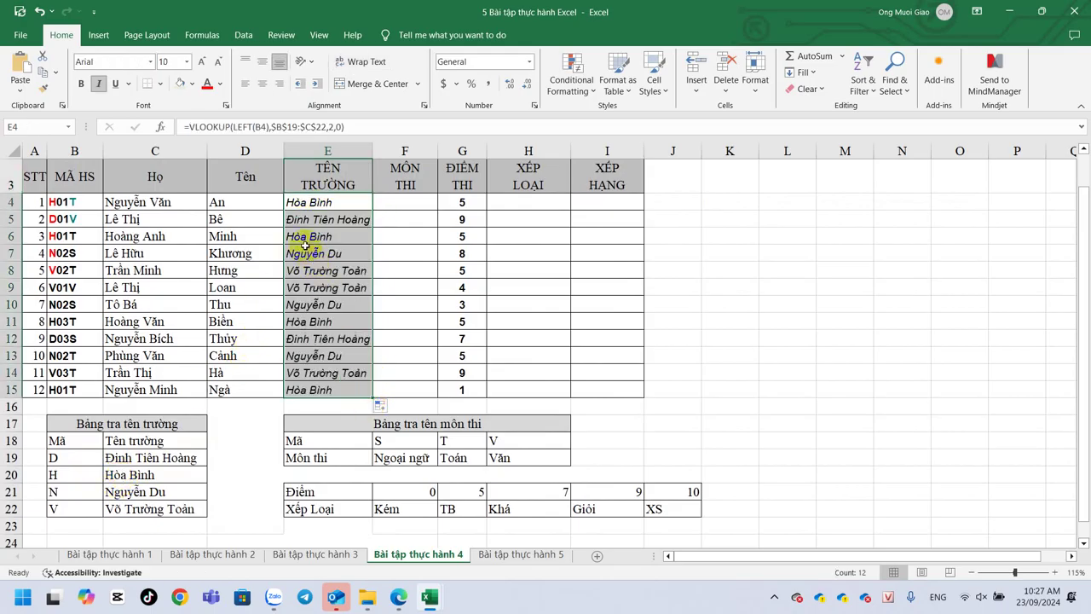
left_click(309, 219)
left_click(330, 252)
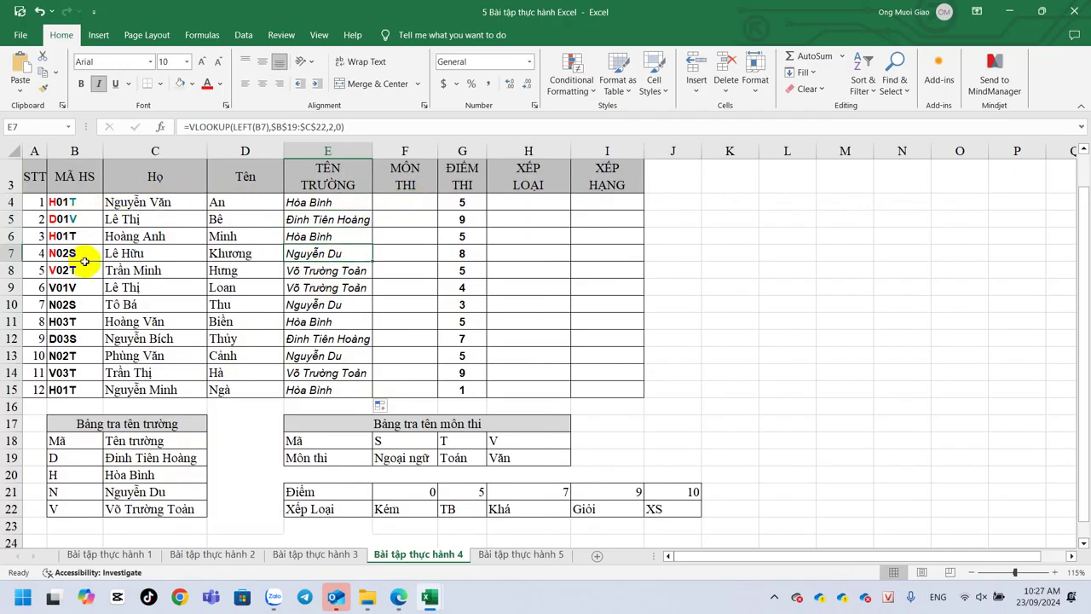
left_click(402, 203)
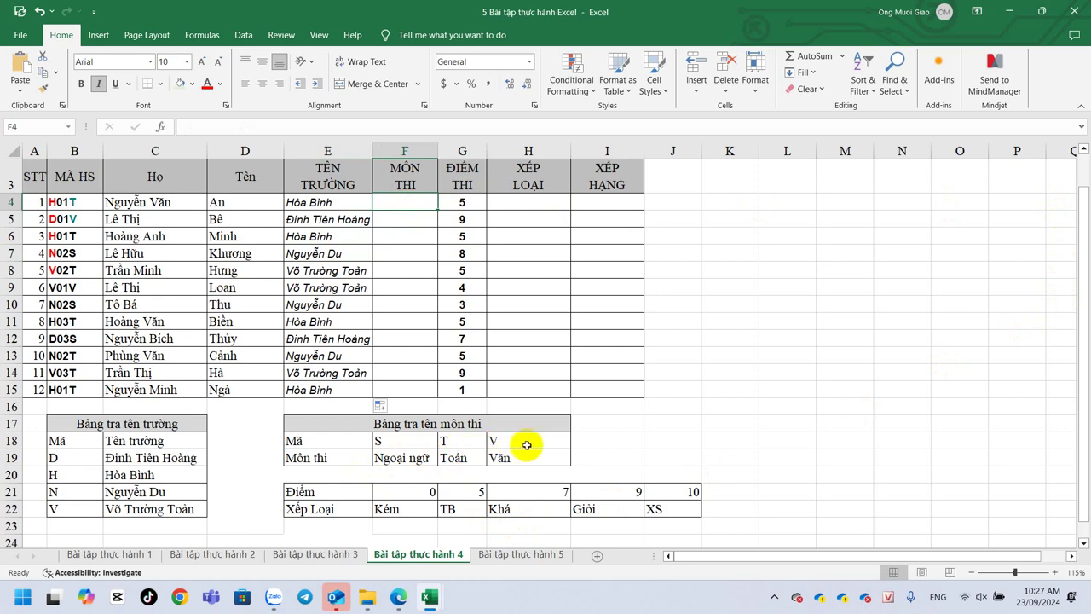
Enter =HLOOKUP(RIGHT(B4),$F$18:$H$19,2,0) in F4 so it returns the subject Toán.
type("=")
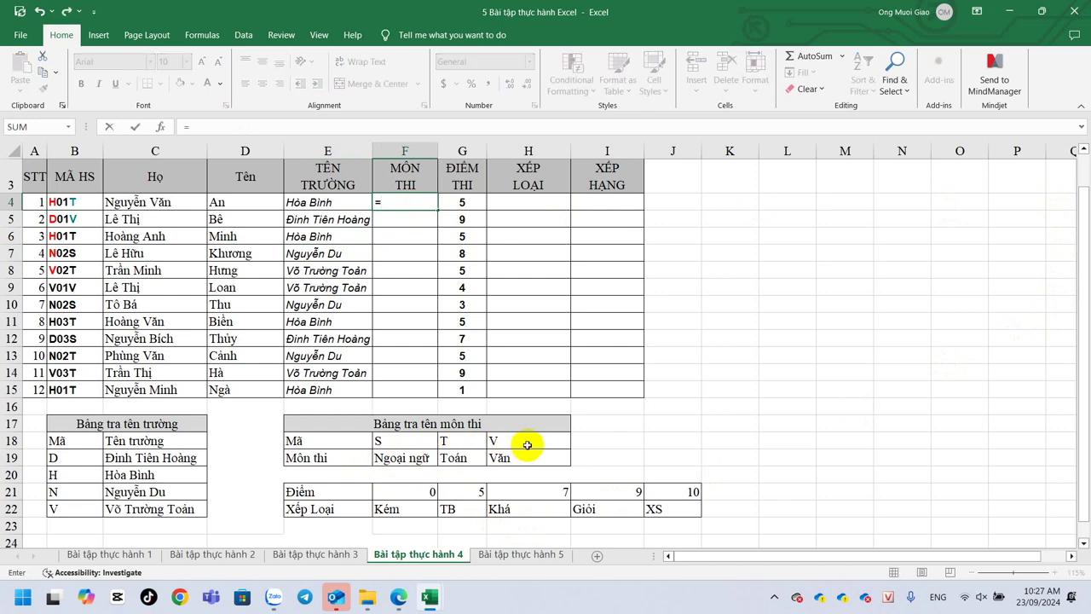
type("hl")
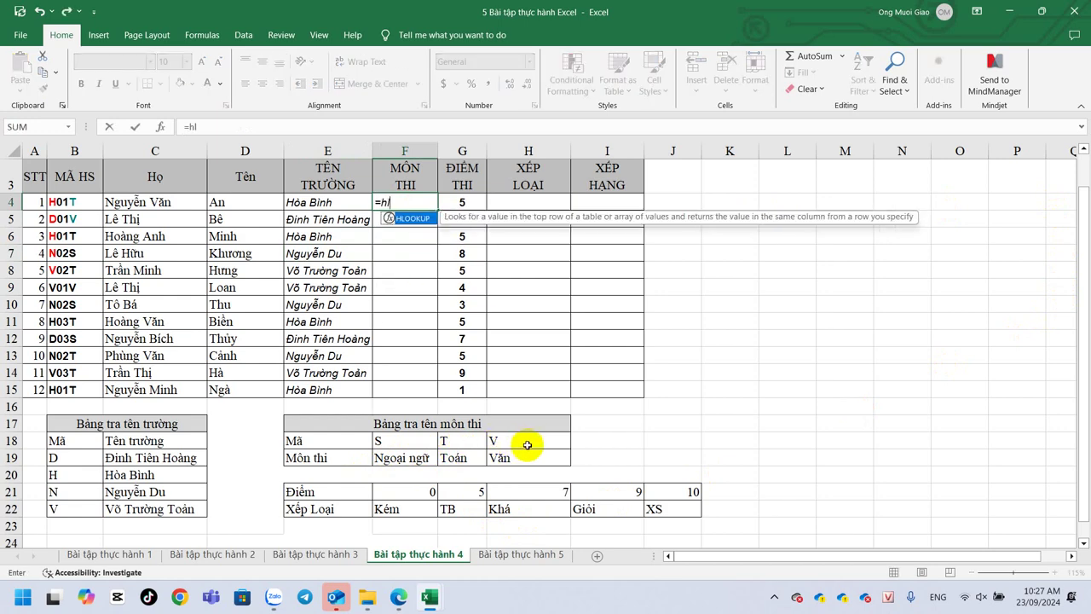
key("Tab")
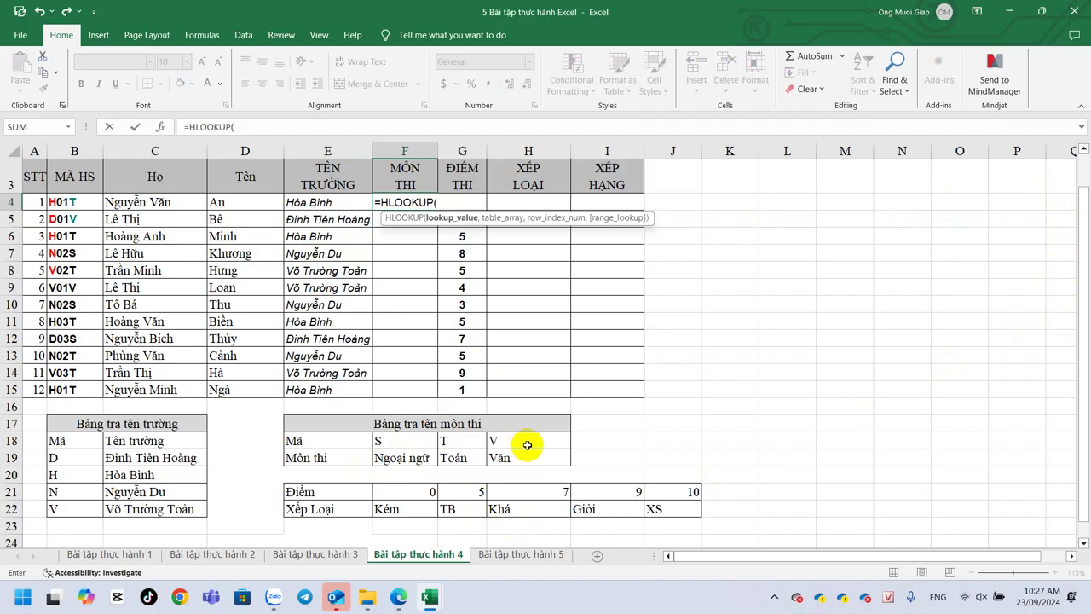
type("ri")
key("Tab")
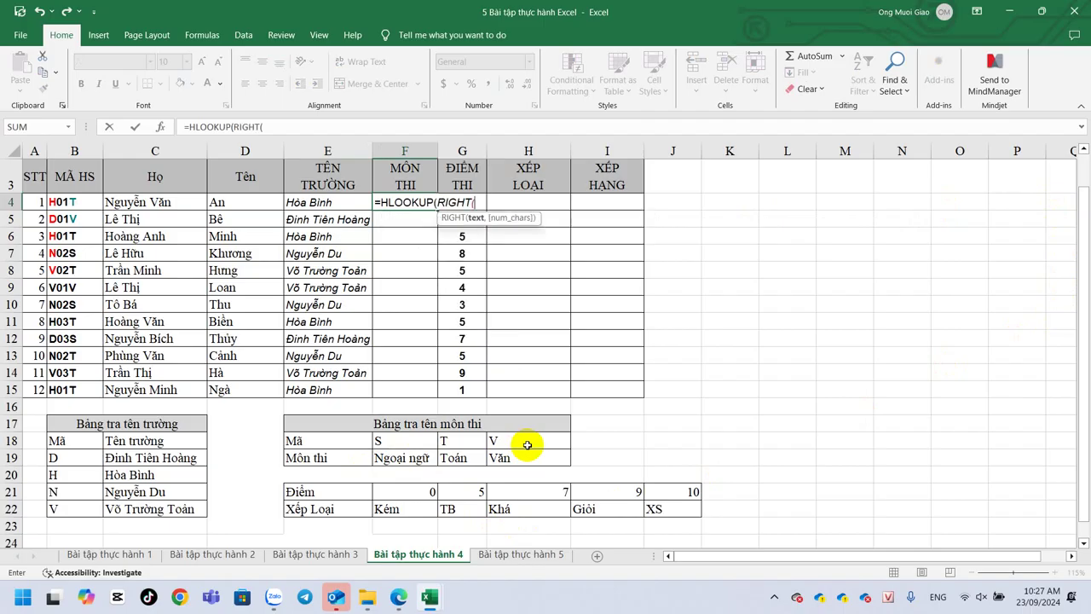
left_click(83, 204)
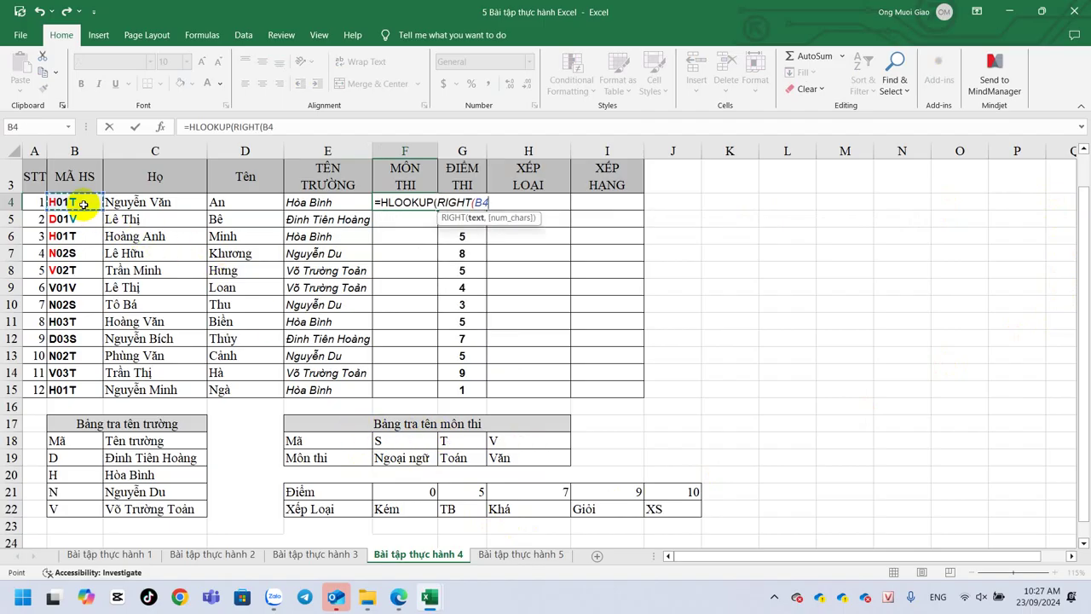
type(")")
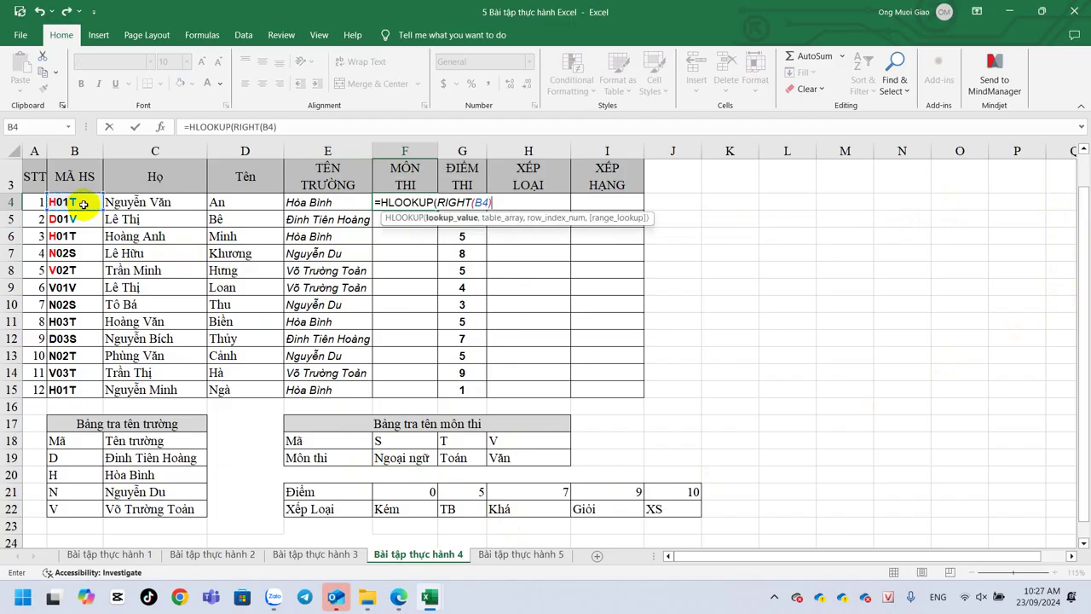
type(",")
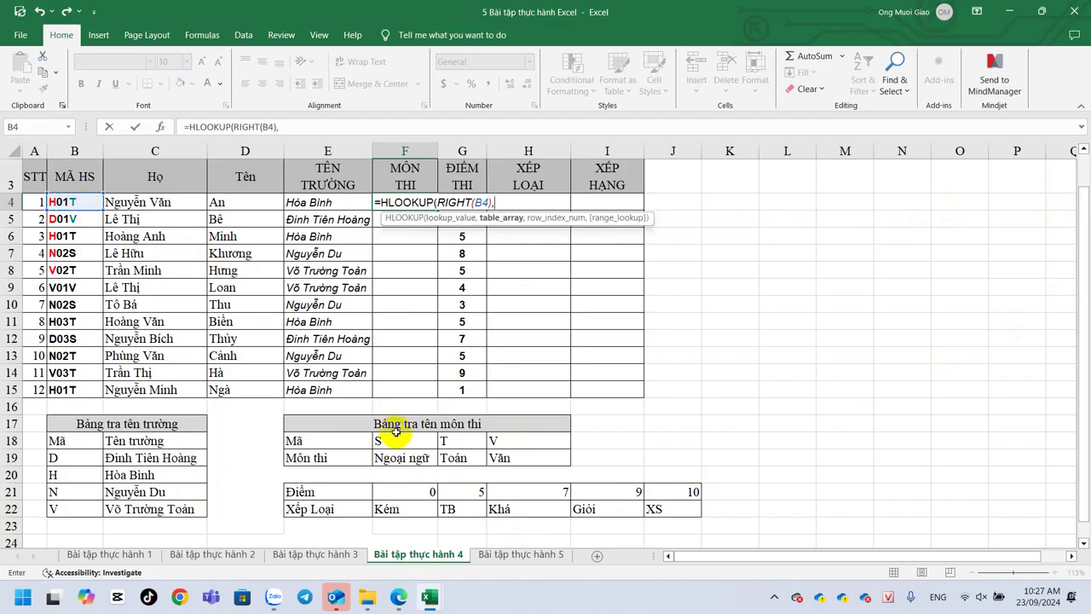
left_click(413, 446)
left_click_drag(413, 446, 508, 452)
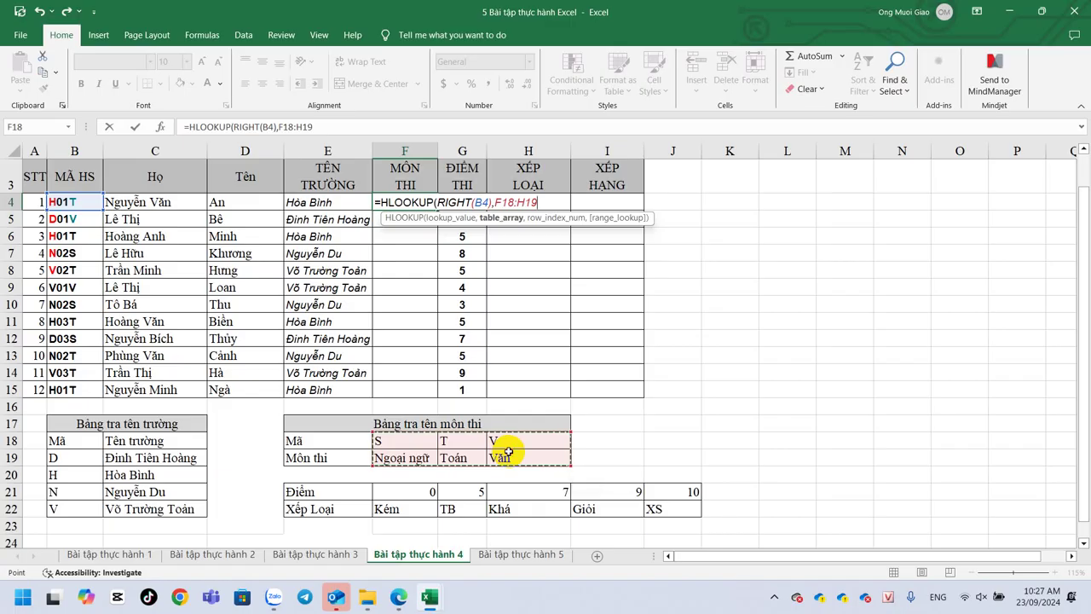
key("F4")
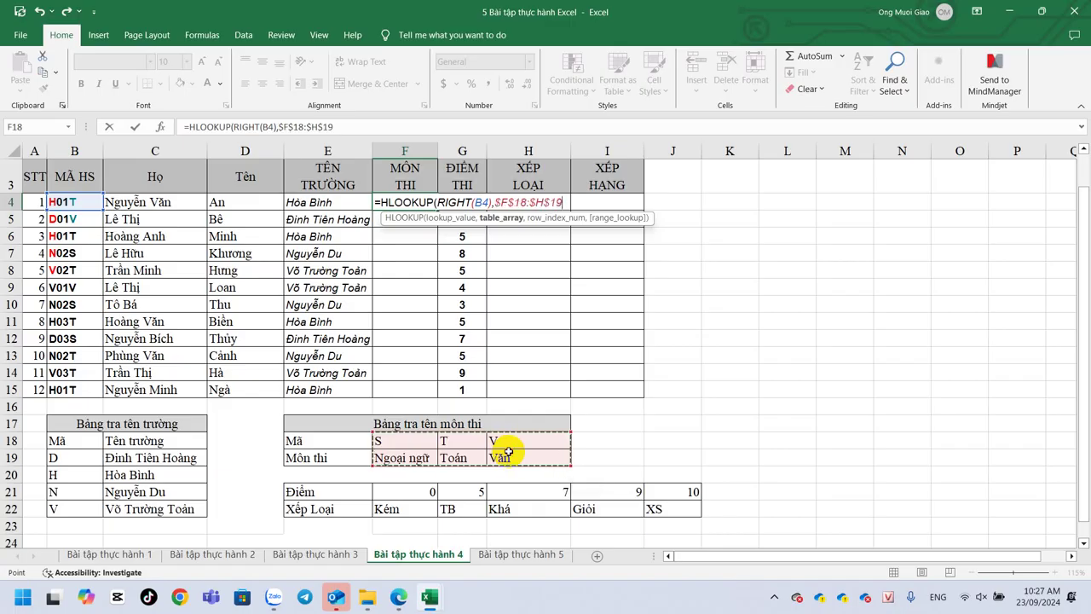
type(",")
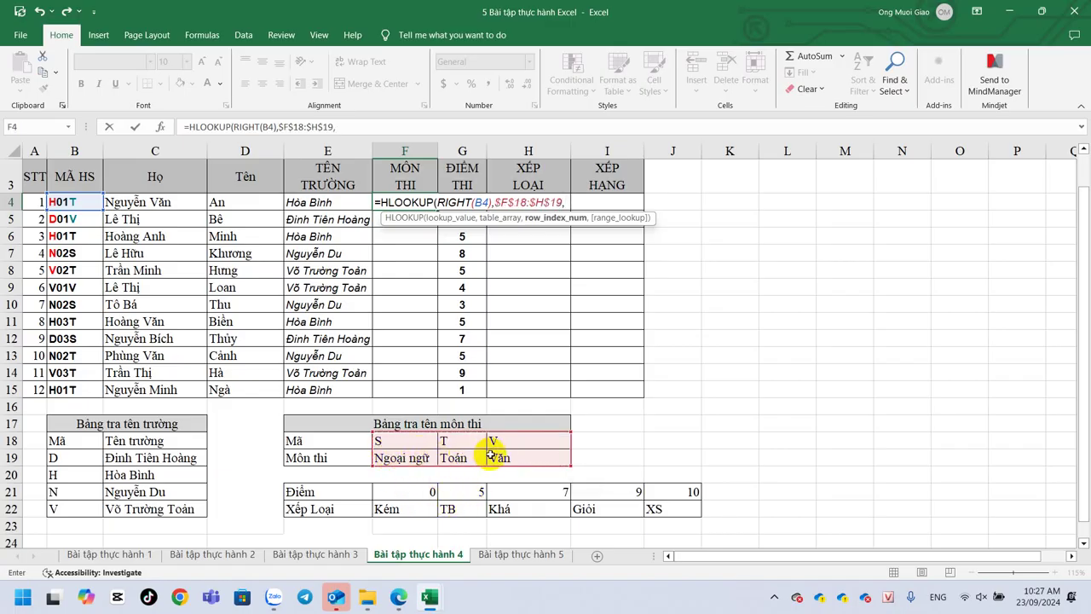
type("2,0")
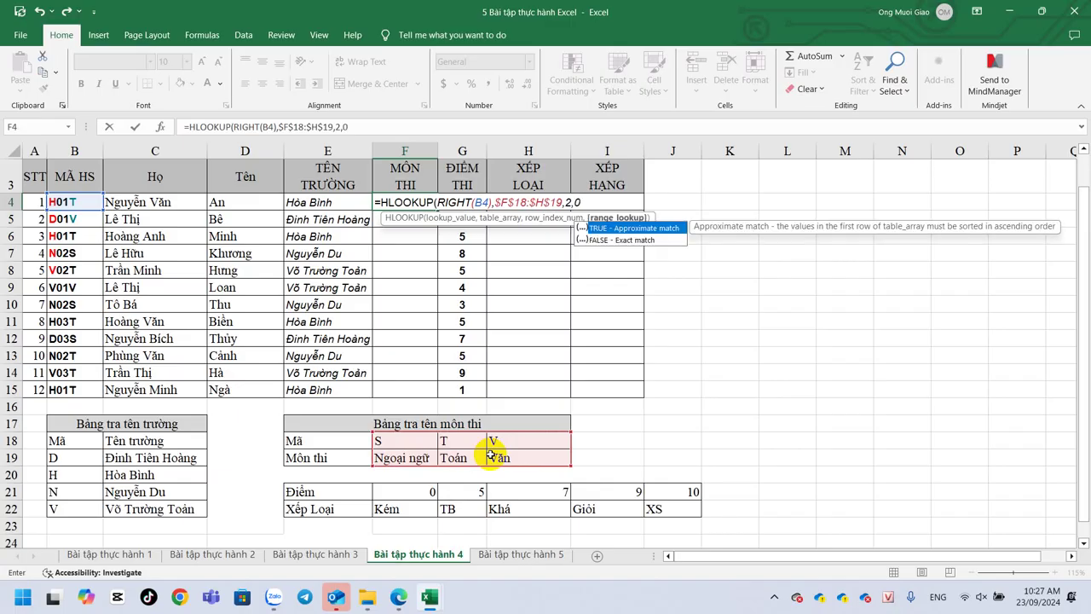
type(")")
key("Return")
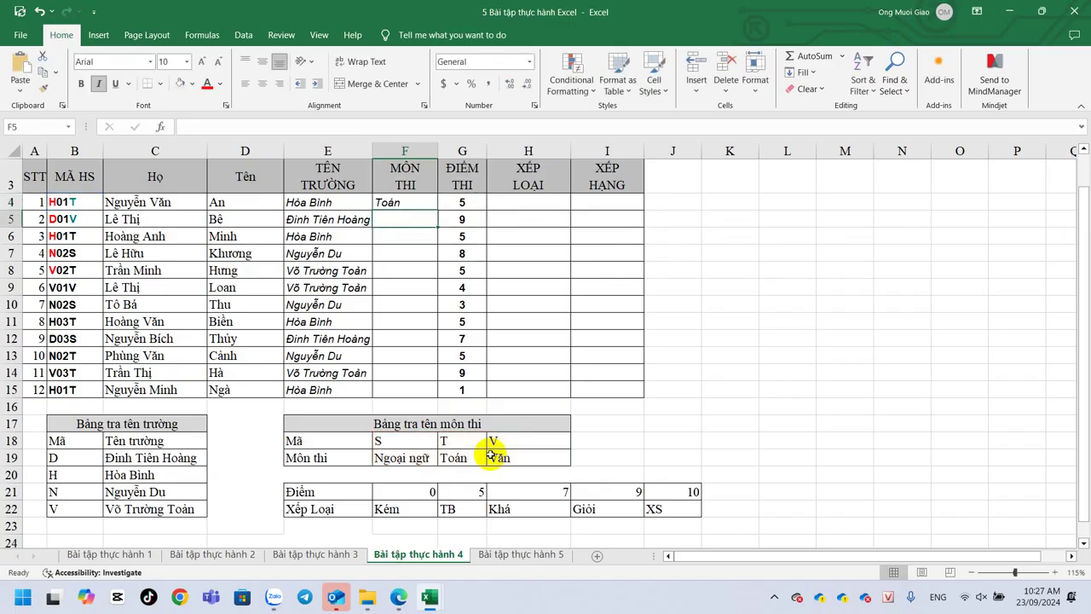
Fill the F4 subject formula down to F15 and check the copy in F5.
left_click(422, 204)
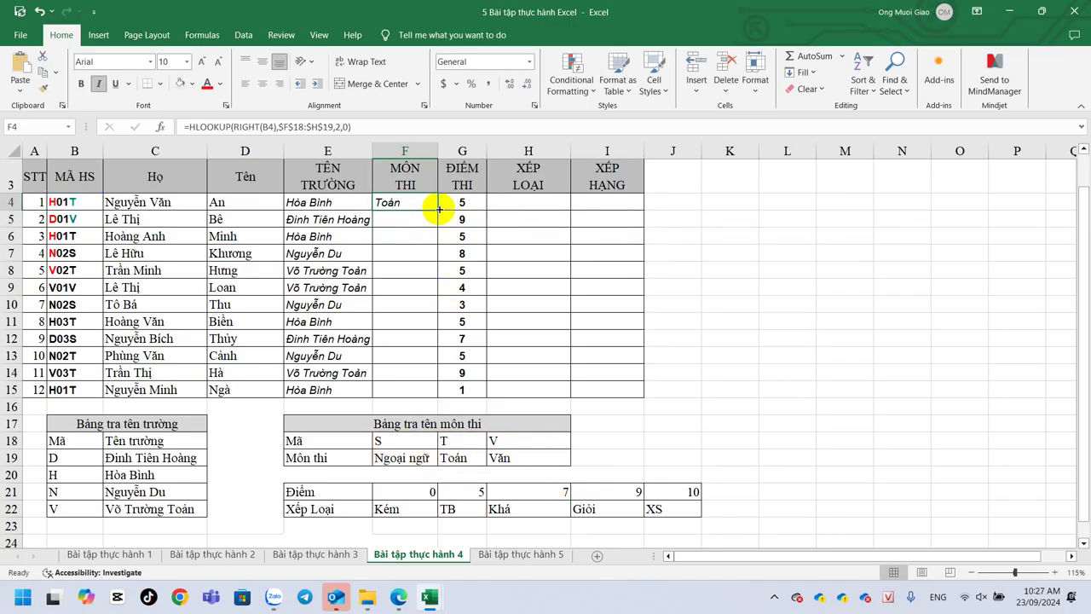
double_click(438, 210)
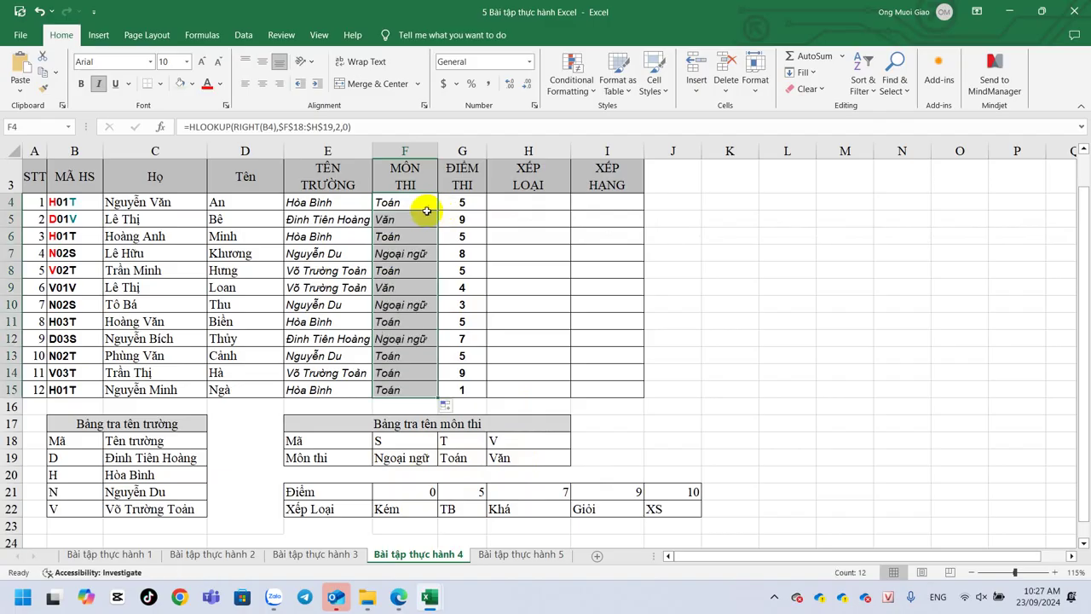
left_click(414, 218)
left_click(530, 200)
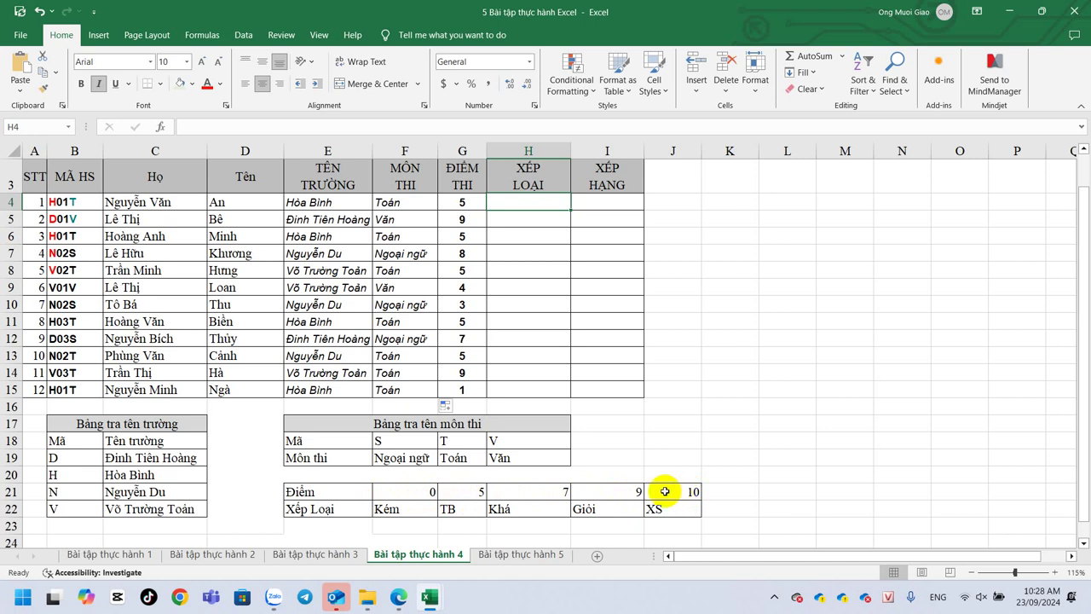
left_click(398, 491)
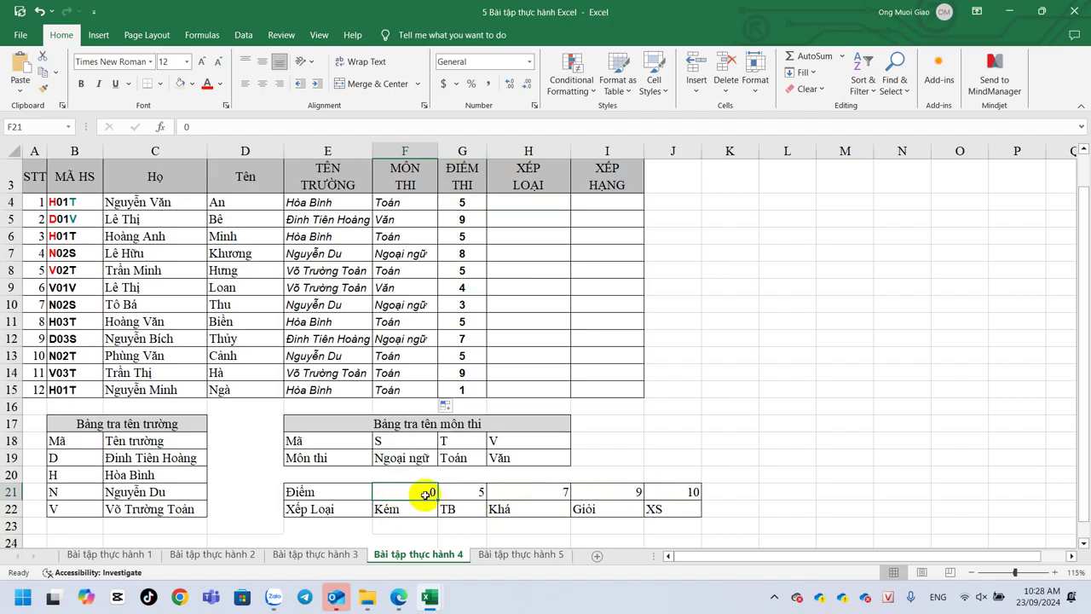
left_click(458, 492)
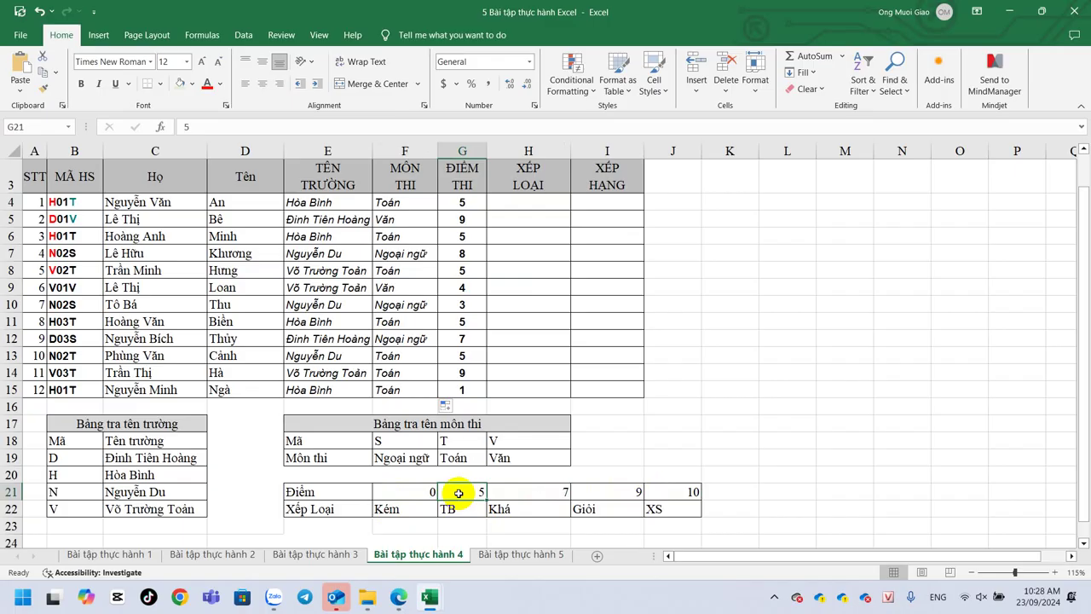
left_click(533, 493)
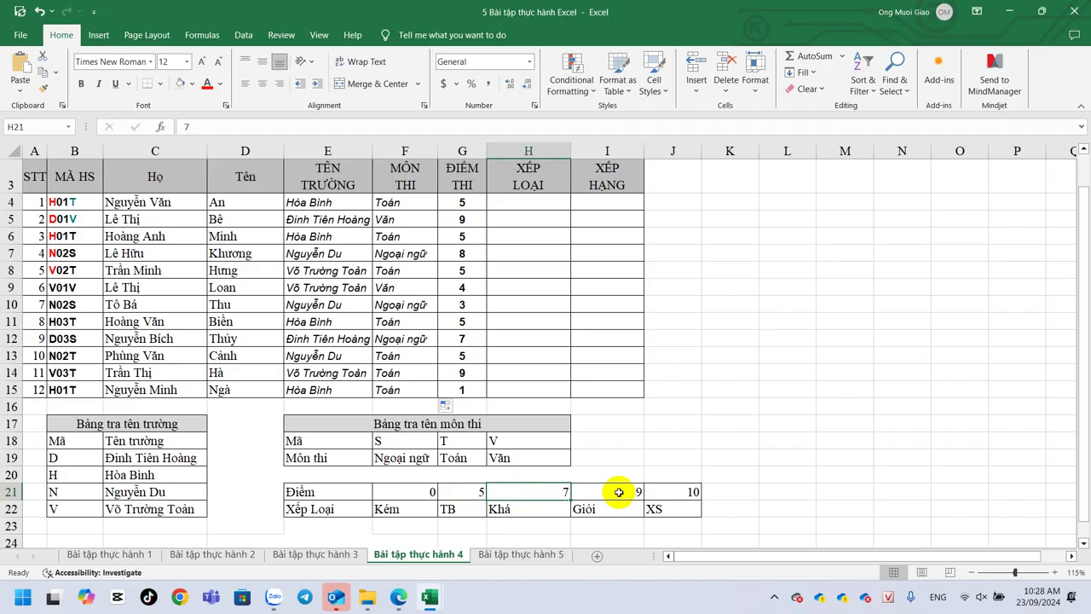
left_click(619, 492)
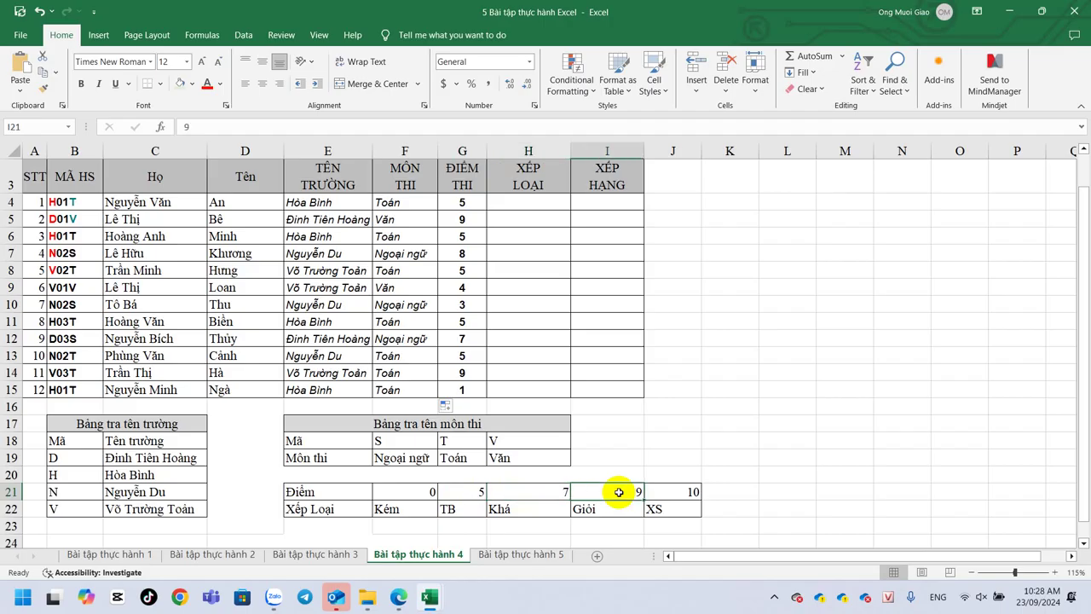
left_click(681, 493)
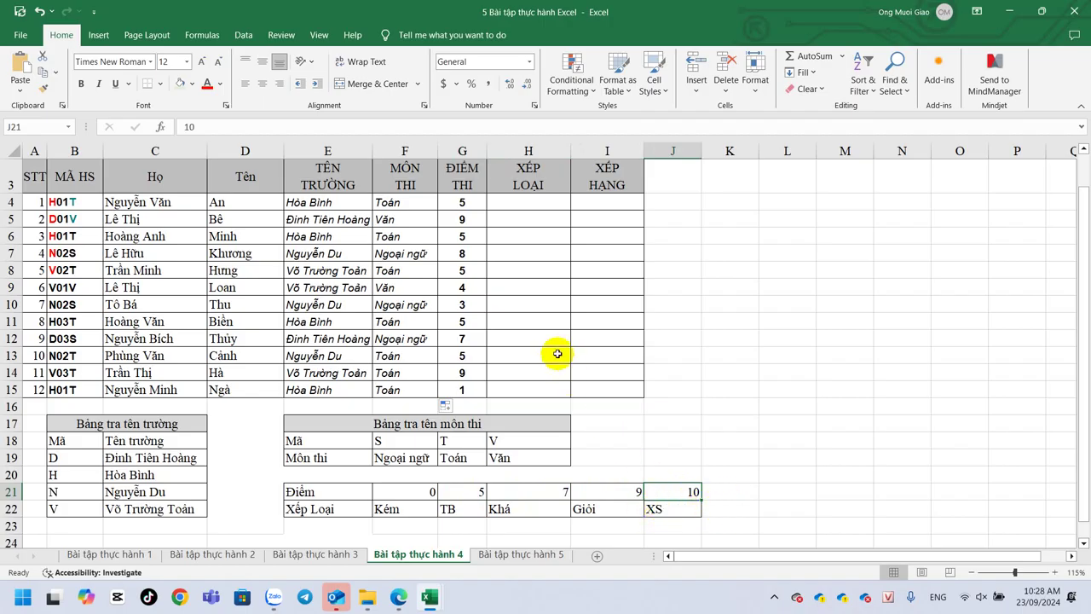
left_click(528, 208)
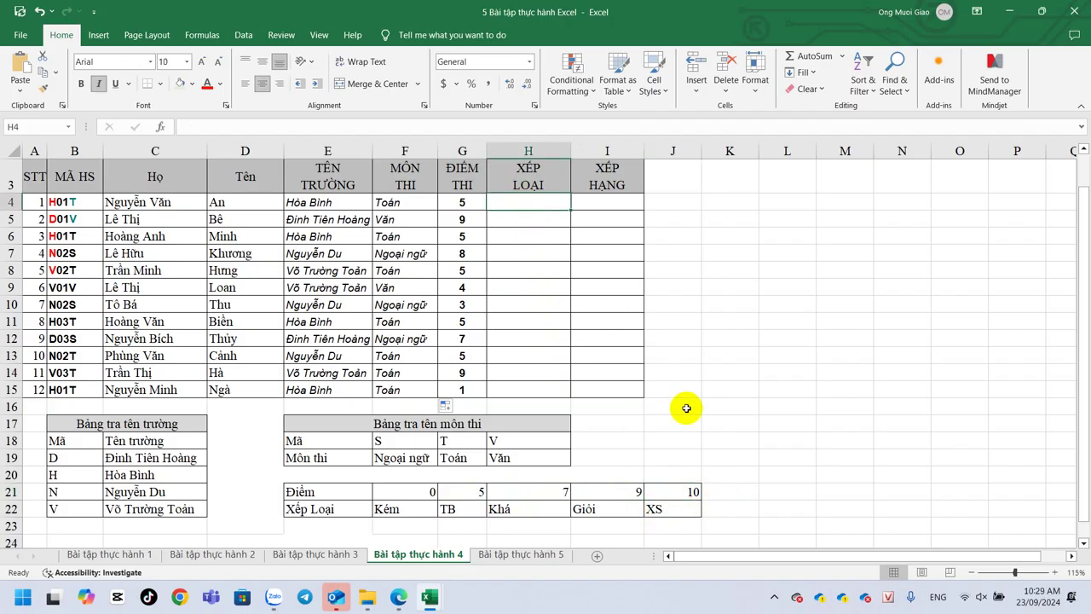
Enter =HLOOKUP(G4,$F$21:$J$22,2,0) in H4, grading the score of 5 as TB.
type("=")
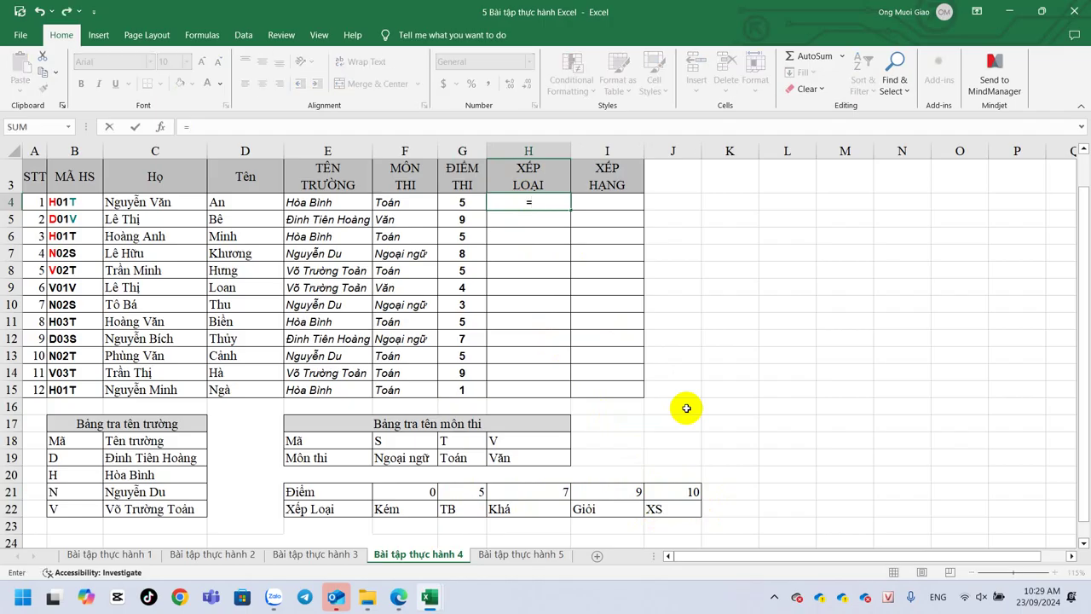
type("h")
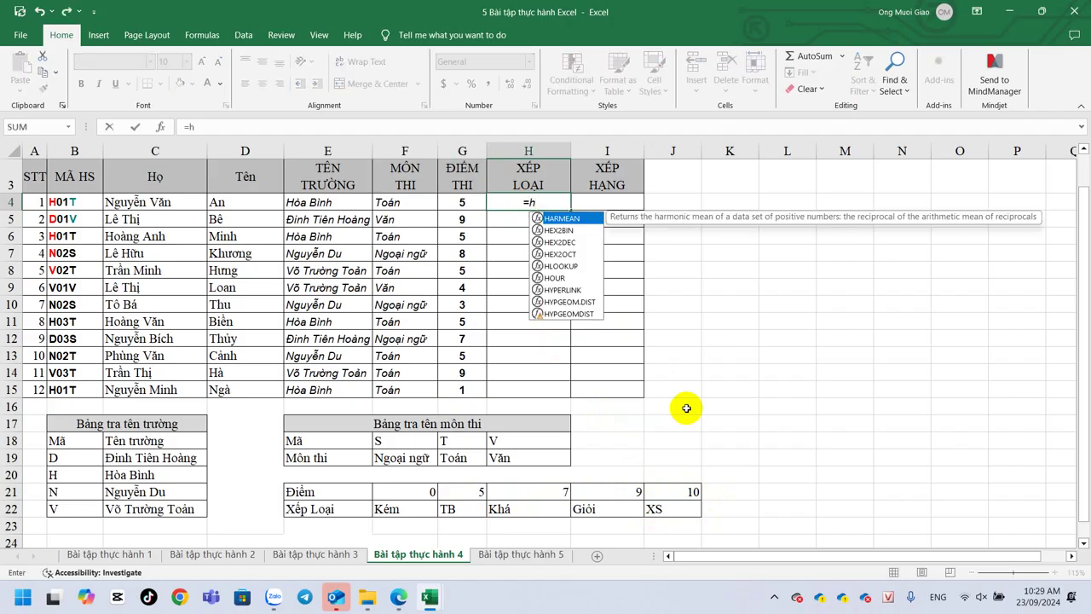
type("l")
key("Tab")
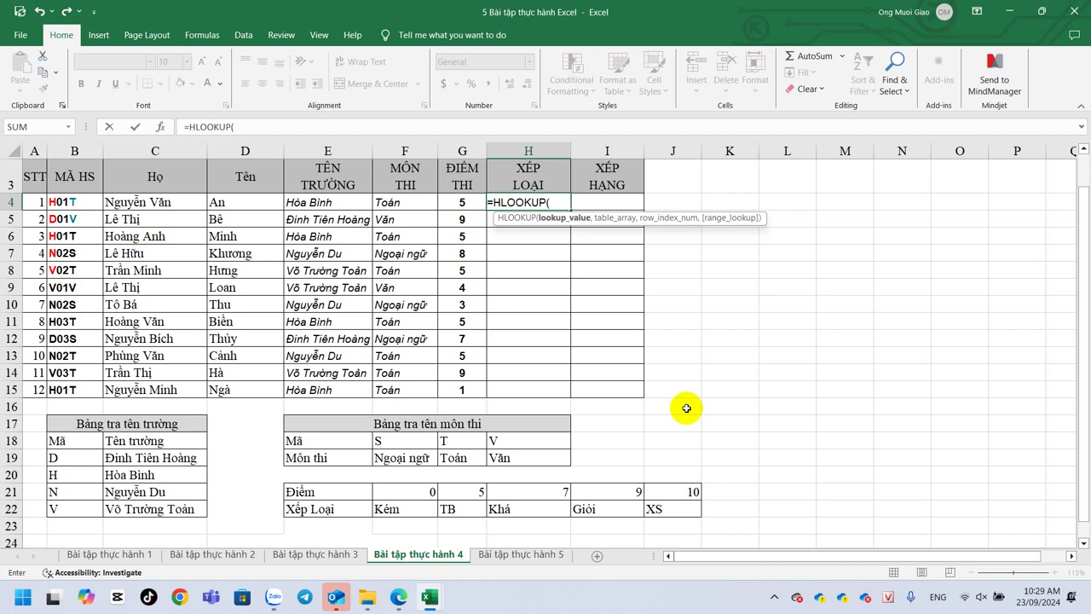
left_click(460, 201)
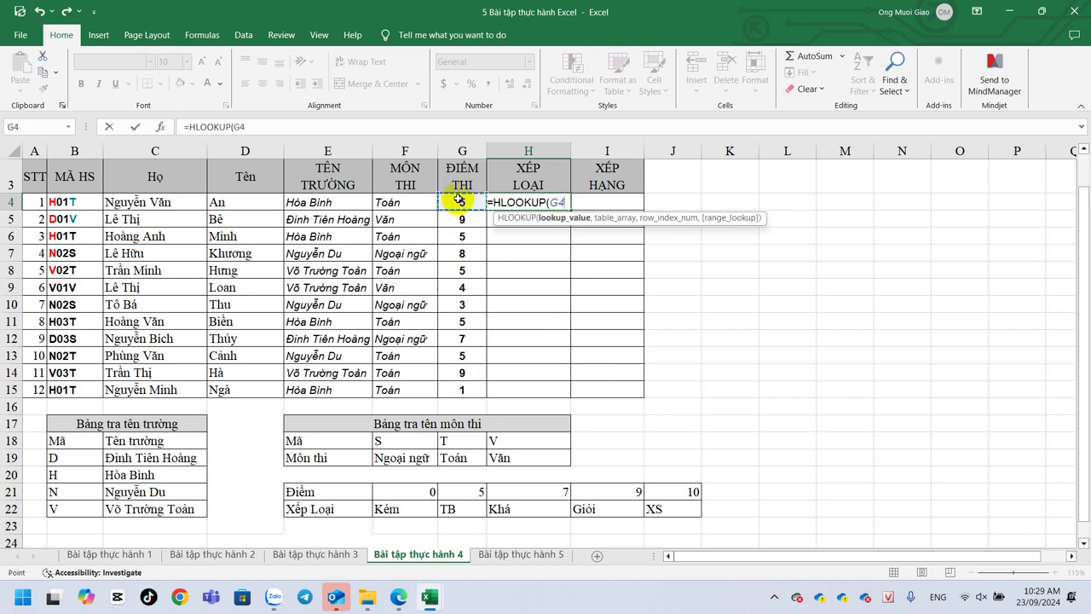
type(",")
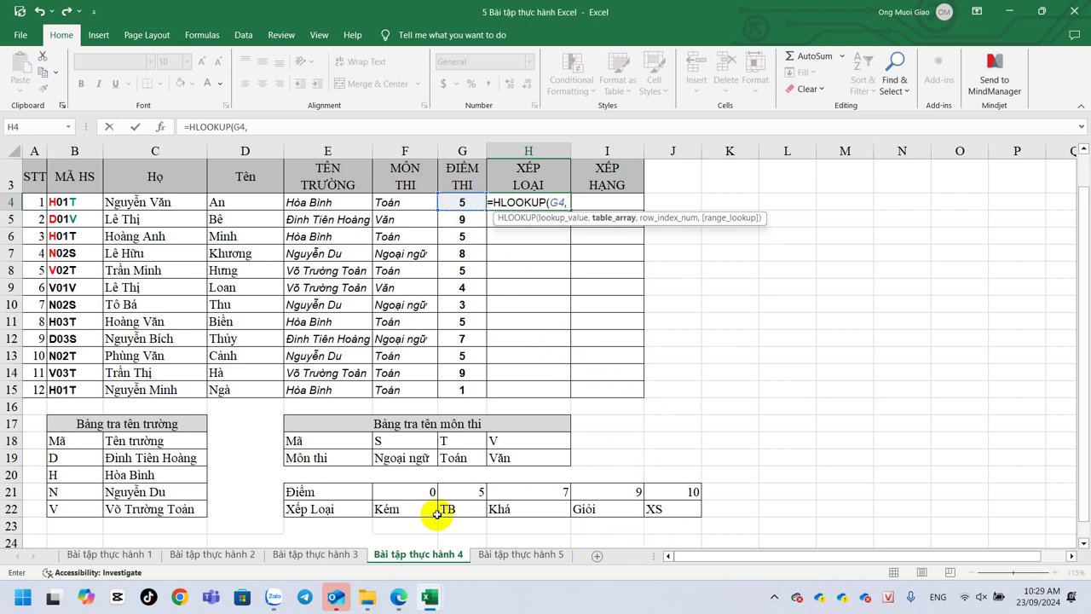
left_click_drag(411, 486, 666, 504)
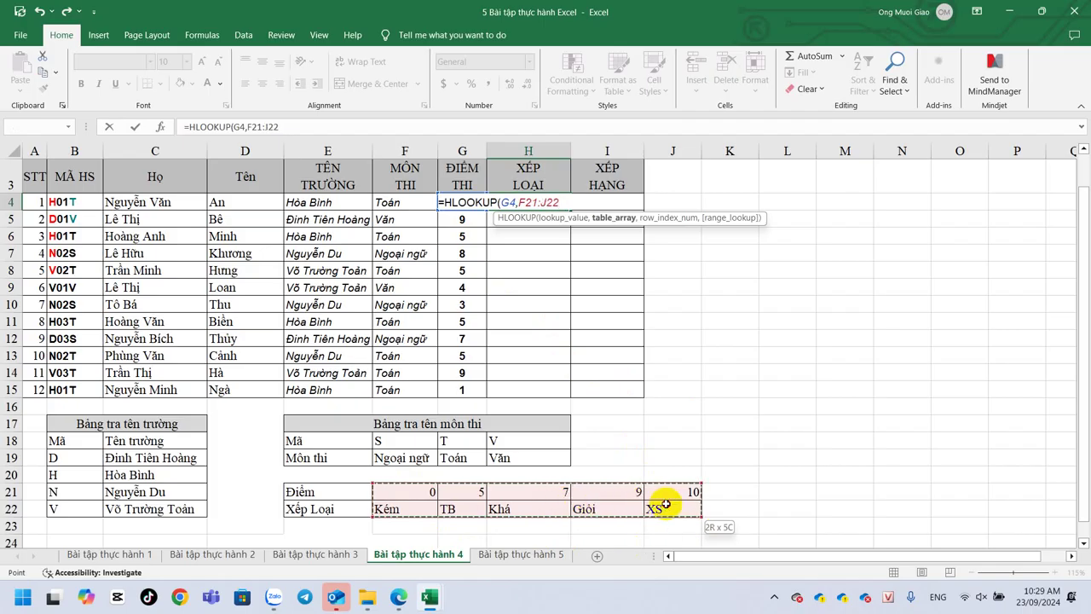
key("F4")
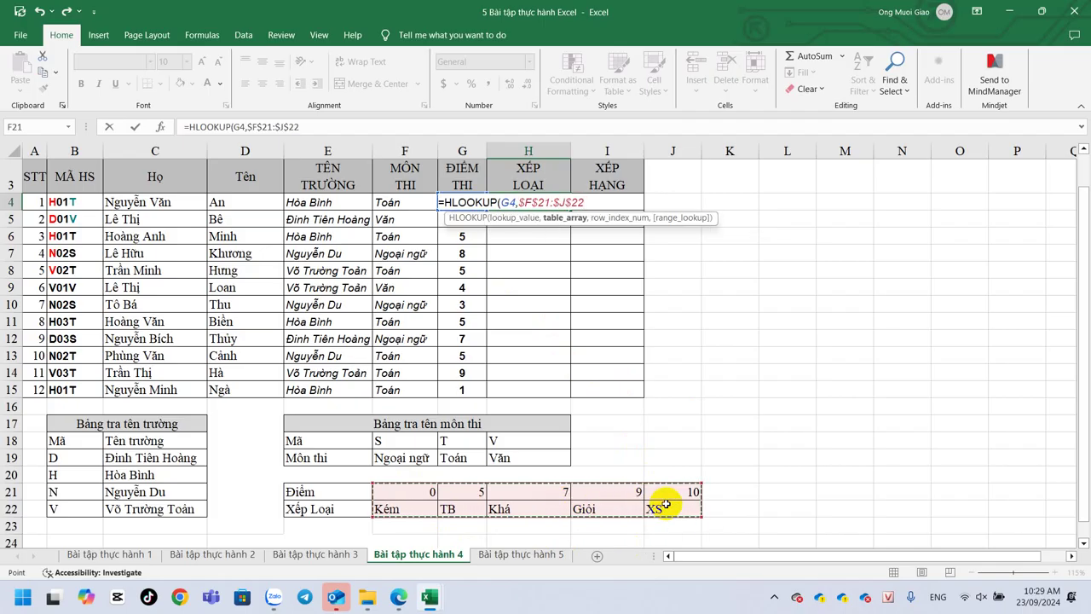
type(",2")
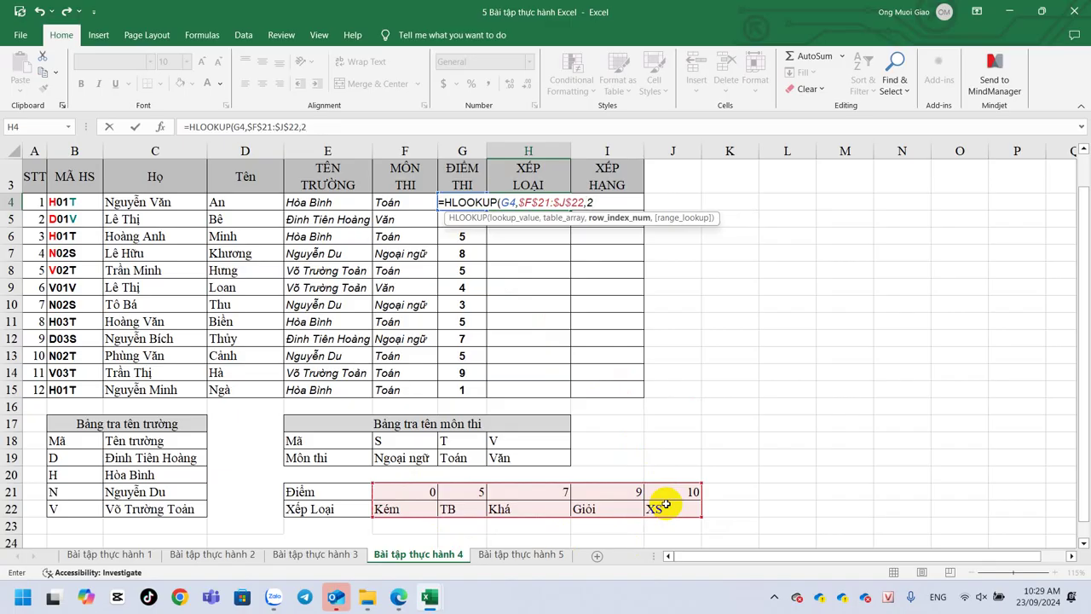
type(",")
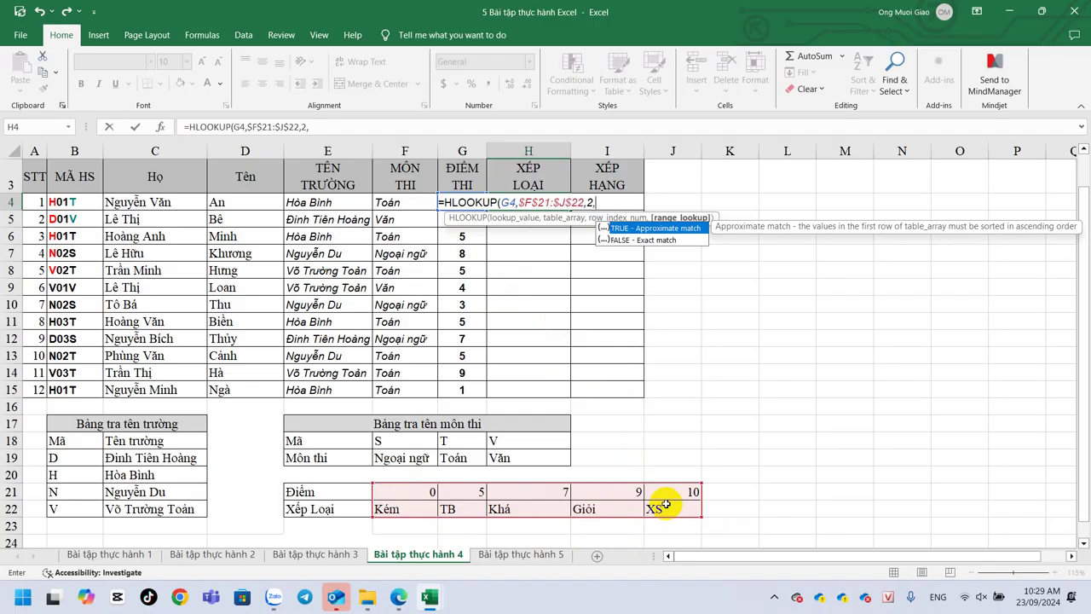
type("0")
key("Return")
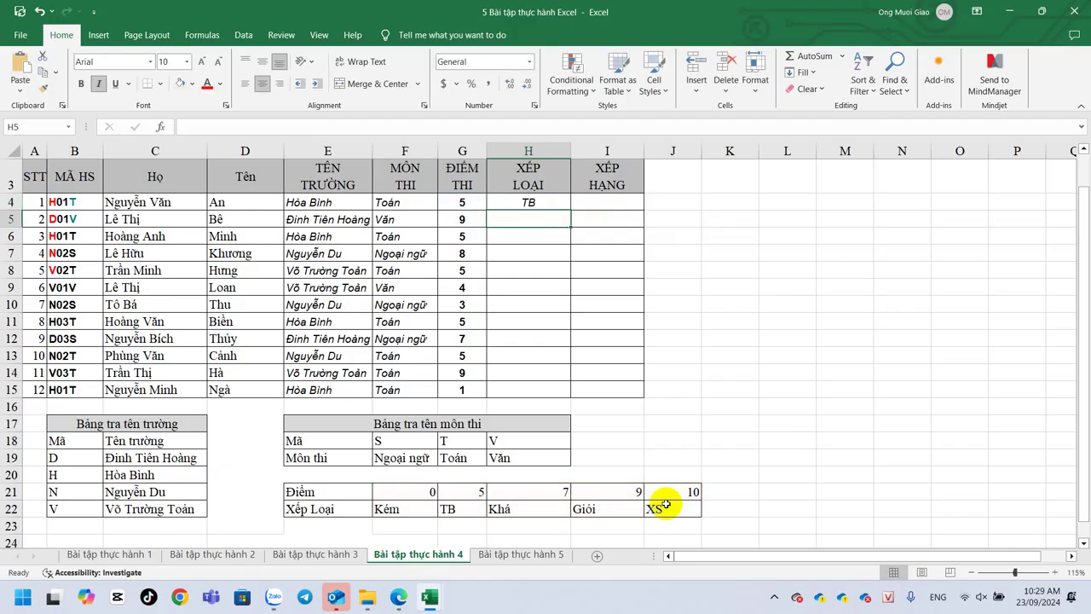
Copy the H4 grade formula down to H15.
left_click(530, 202)
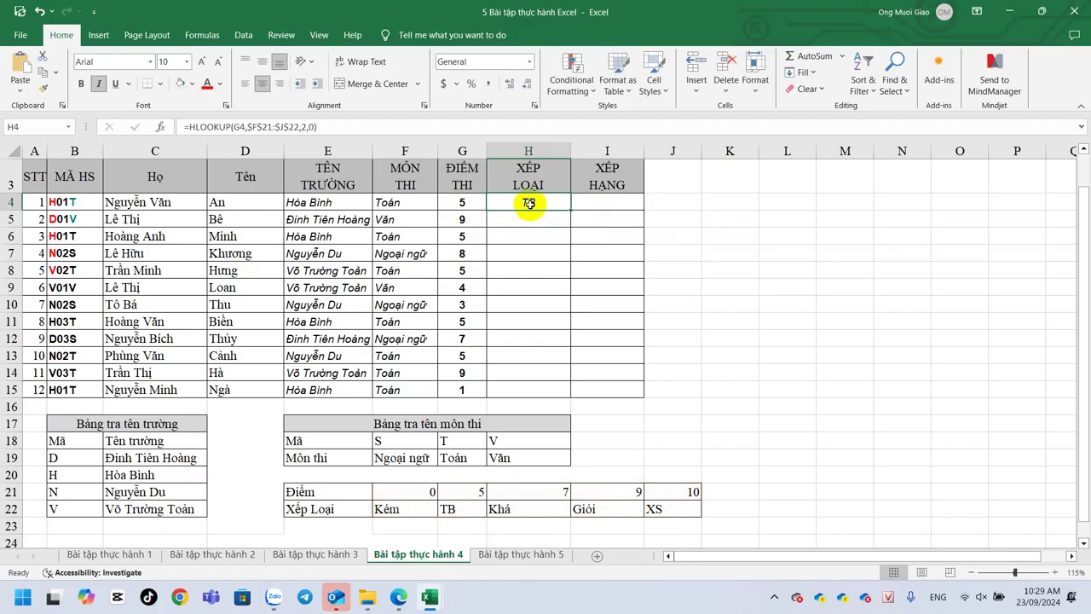
left_click_drag(569, 209, 568, 397)
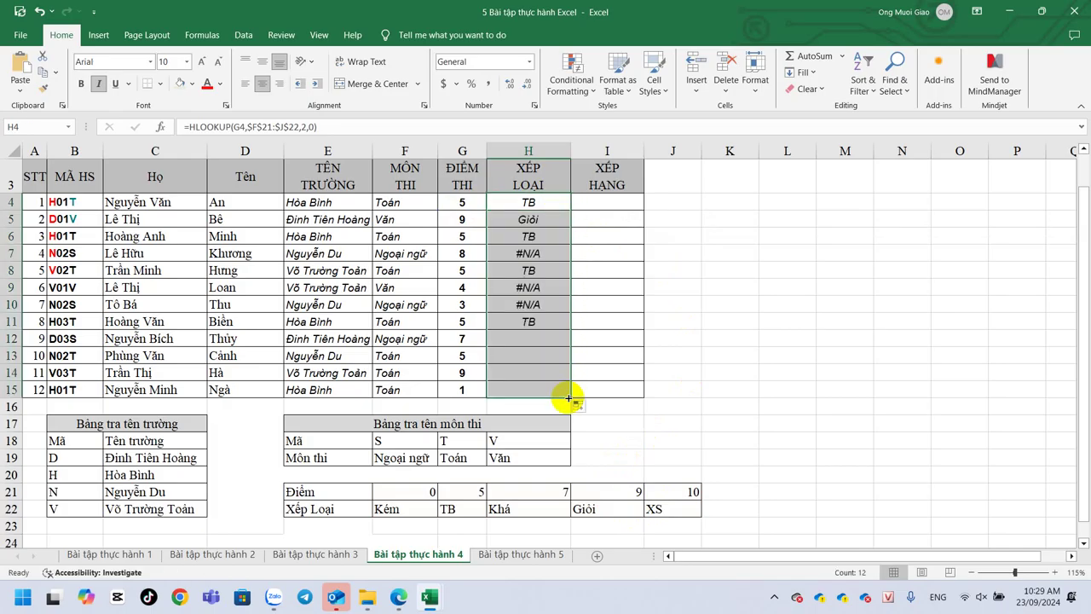
left_click(500, 253)
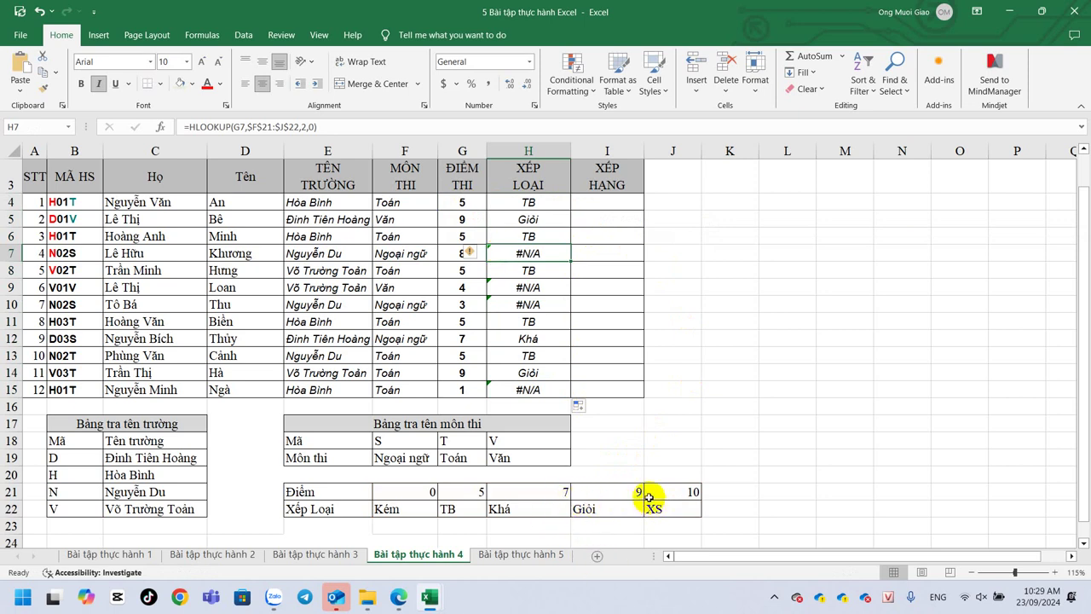
Change H4's last HLOOKUP argument from 0 to 1 and refill the grades down the column.
left_click(529, 206)
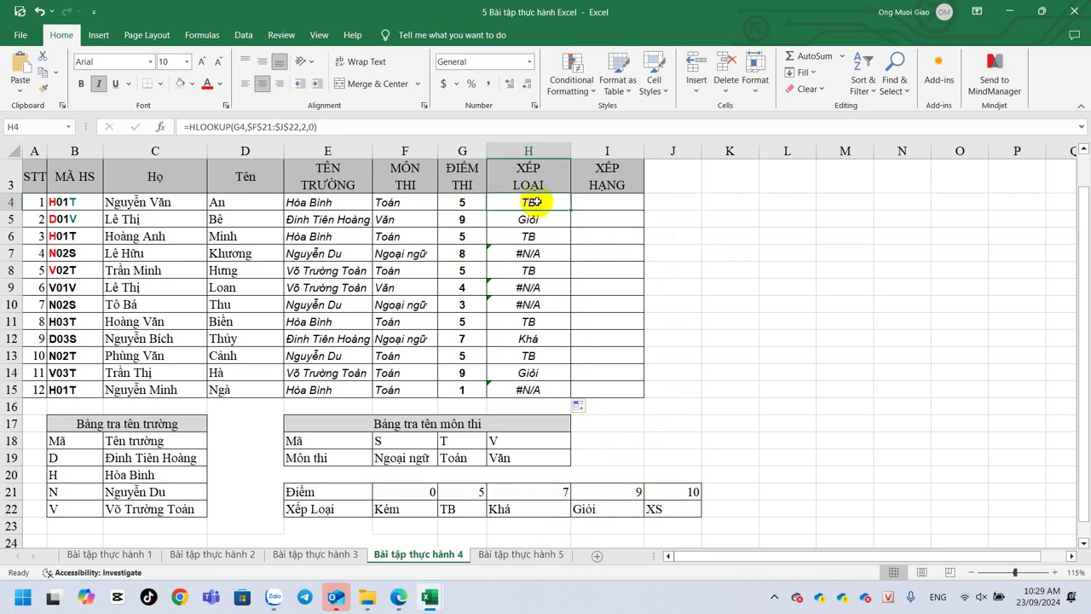
double_click(533, 202)
type("1")
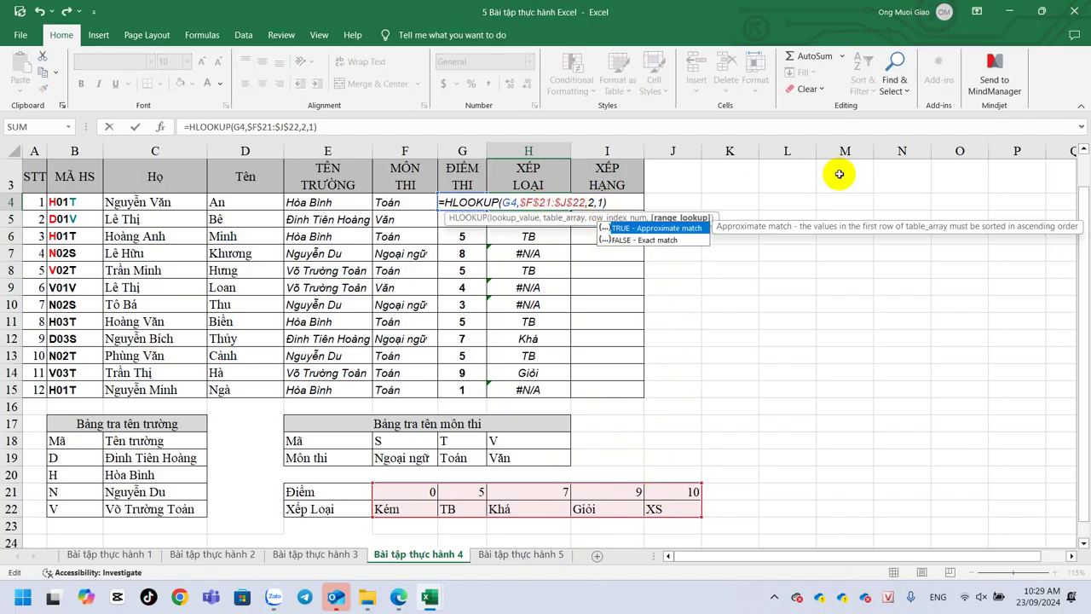
key("Return")
left_click(554, 207)
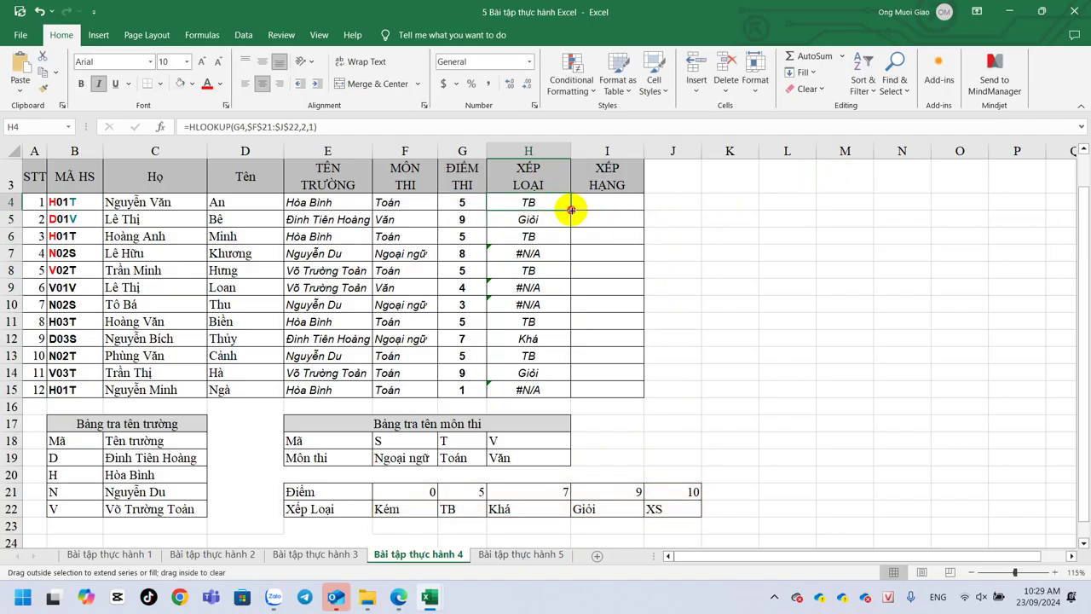
double_click(571, 210)
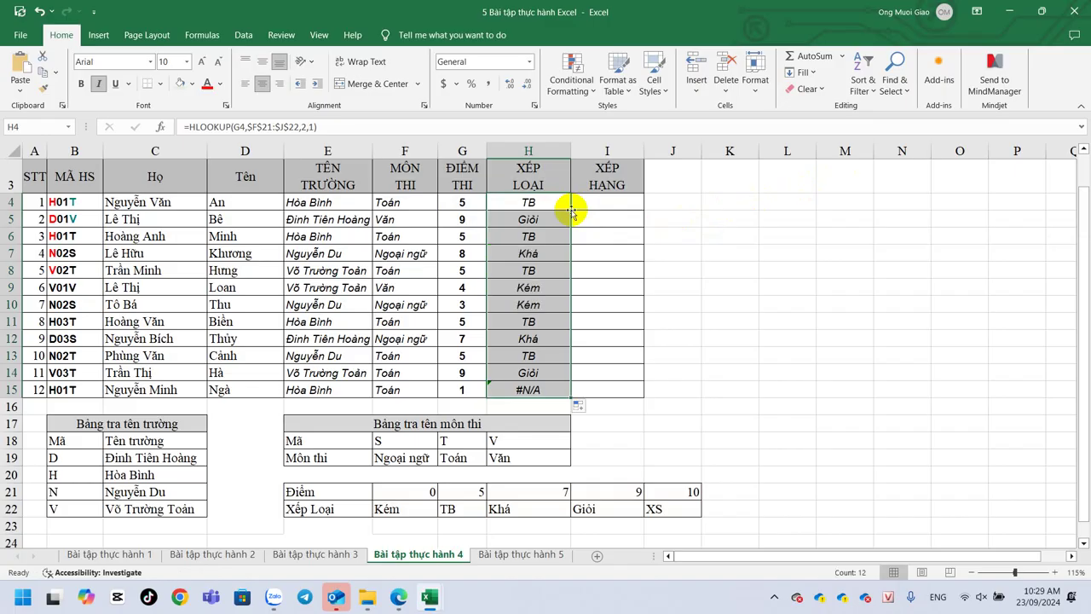
left_click(458, 253)
left_click(529, 253)
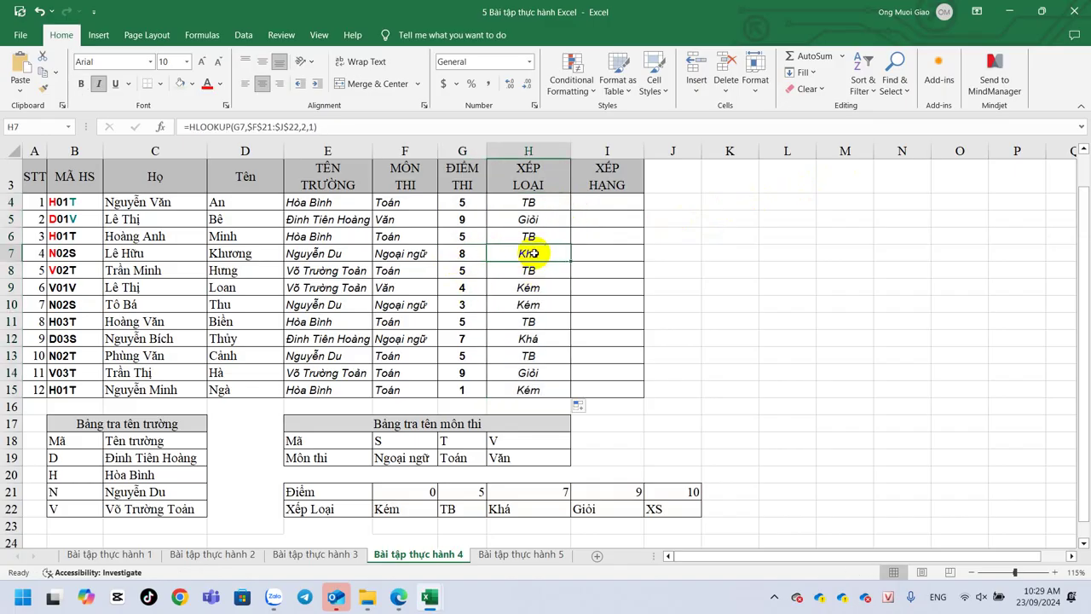
Review the H4 grade formula's references, leaving it unchanged.
left_click(531, 204)
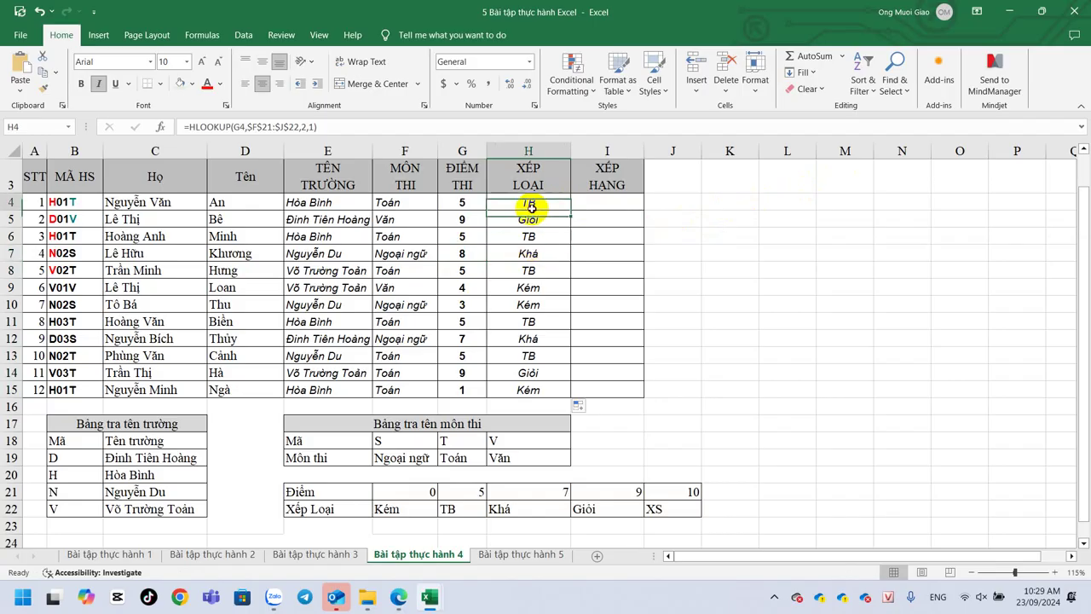
double_click(533, 202)
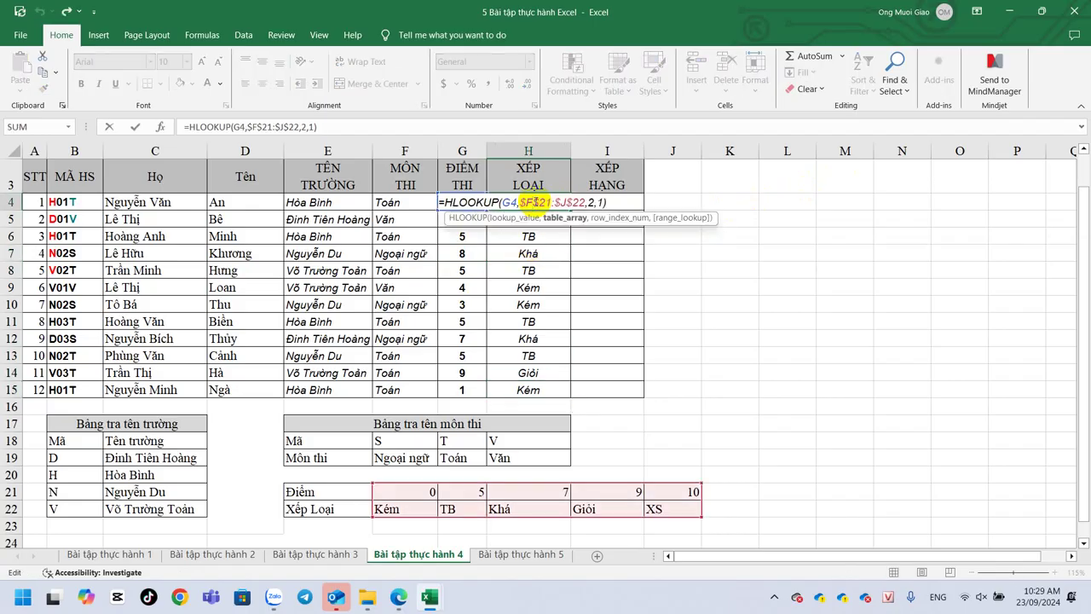
key("Escape")
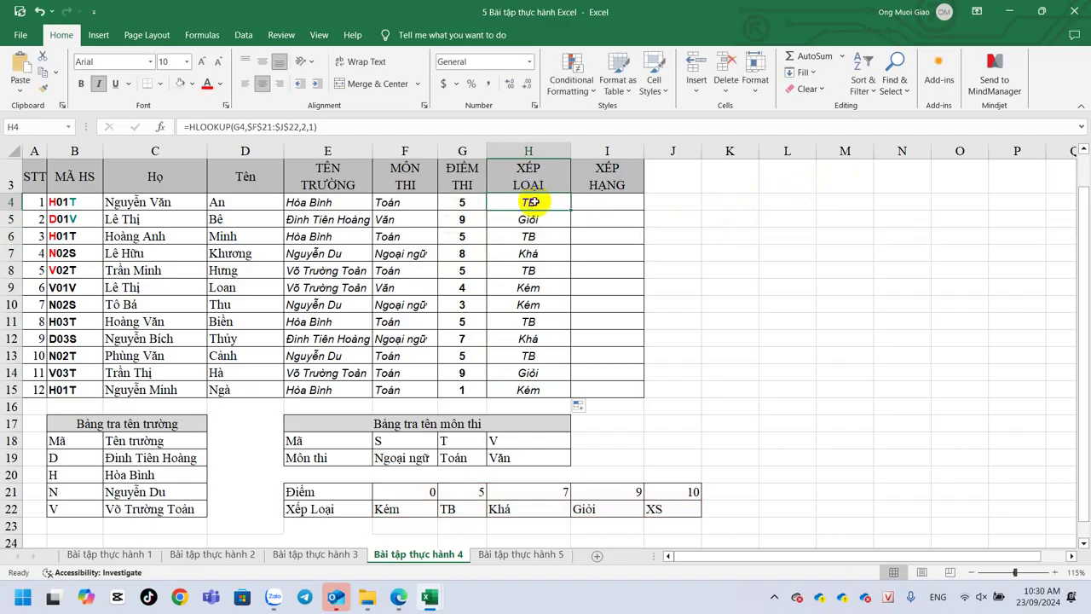
left_click(620, 203)
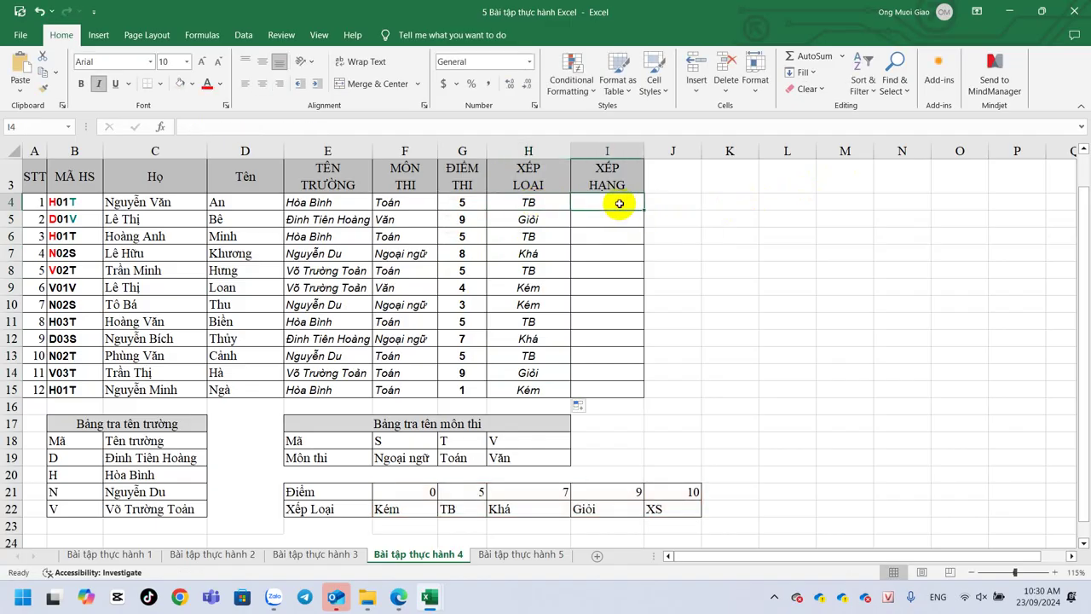
Enter =RANK(G4,$G$4:$G$15,0) in I4, ranking the first student 5th.
type("=r")
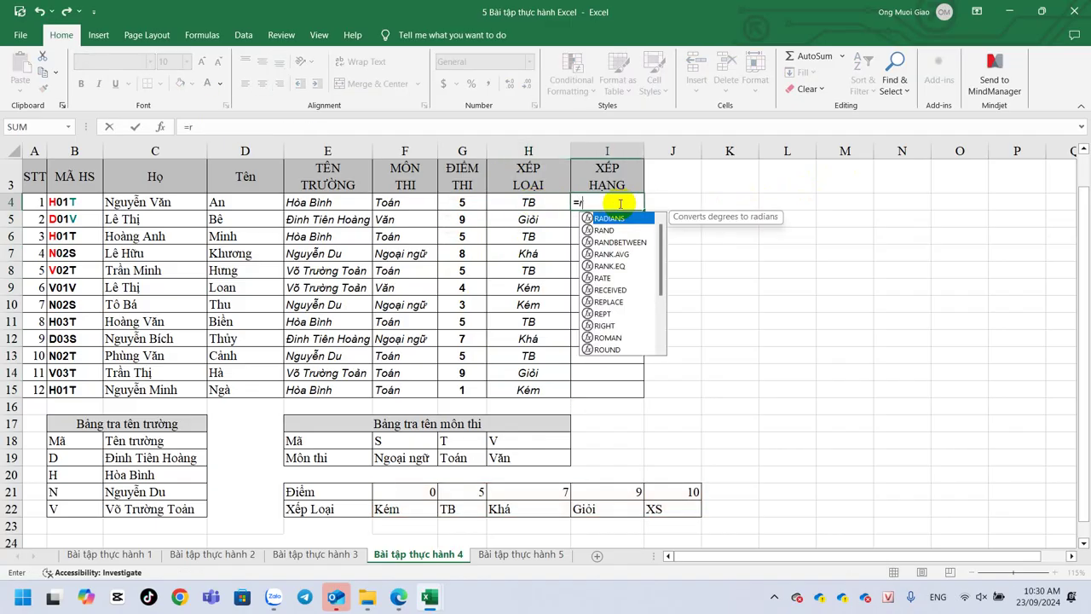
type("ank")
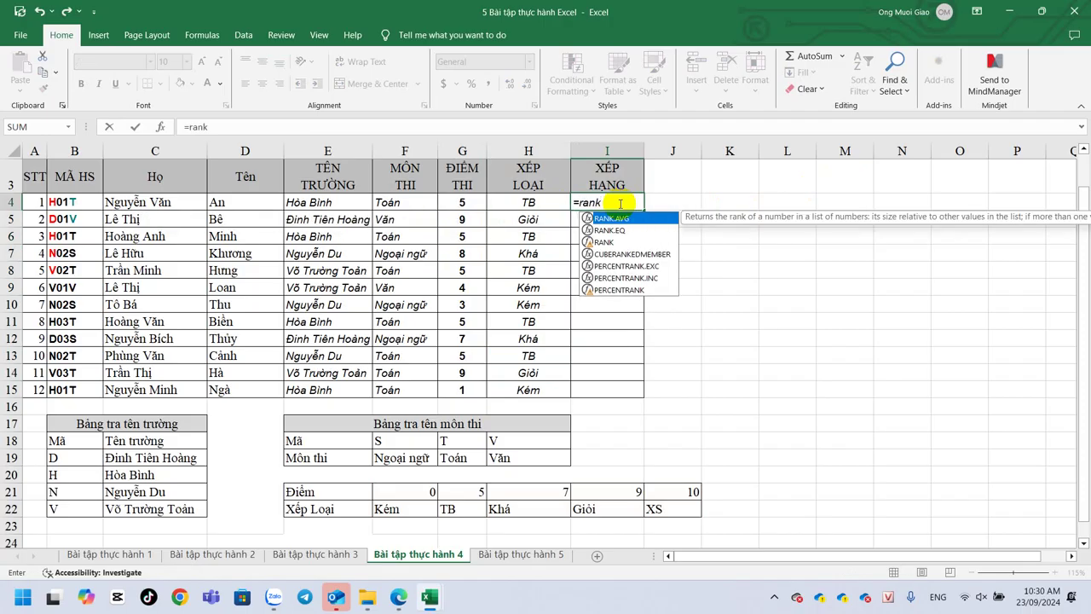
key("Down")
key("Down")
key("Tab")
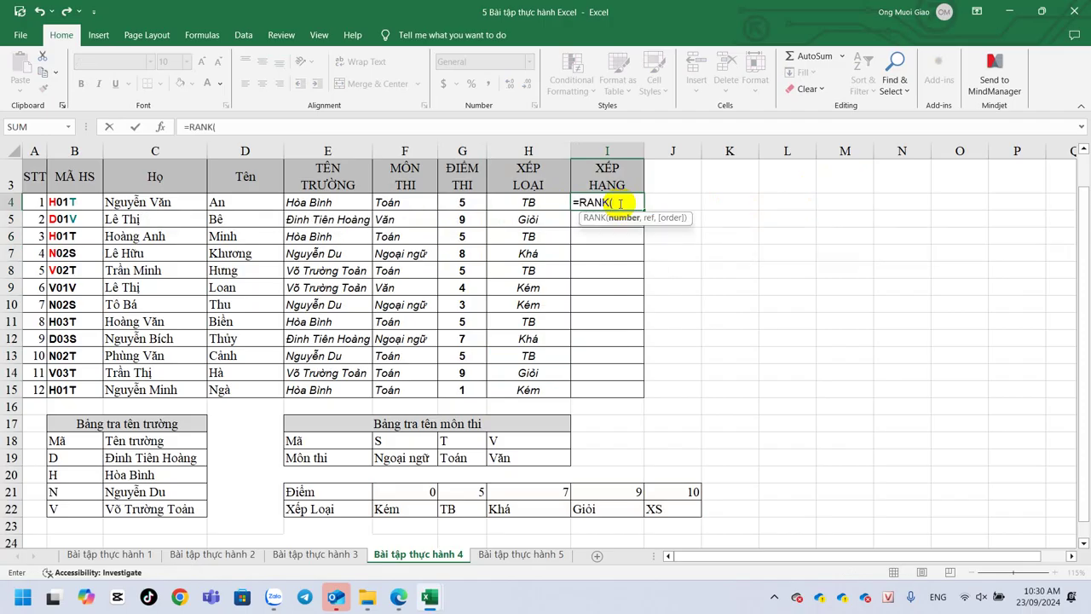
left_click(461, 203)
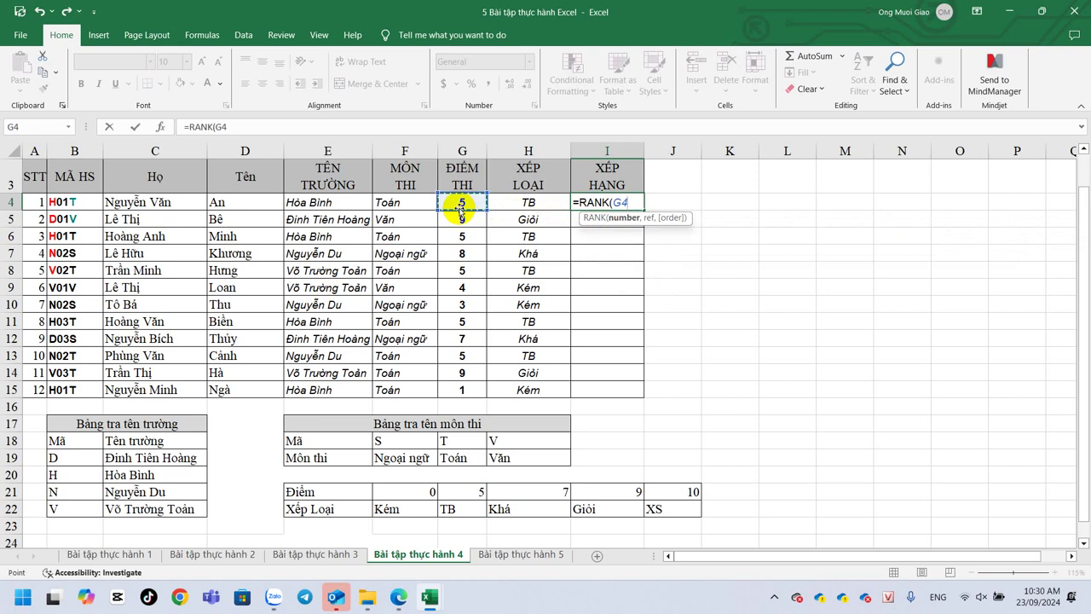
type(",")
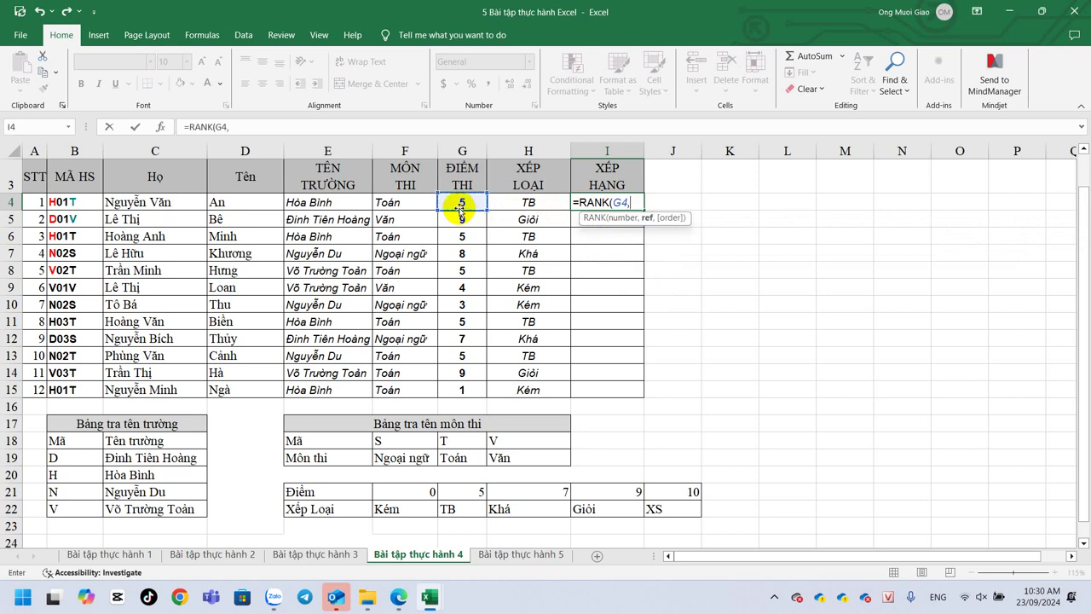
left_click(461, 205)
left_click_drag(473, 389, 474, 390)
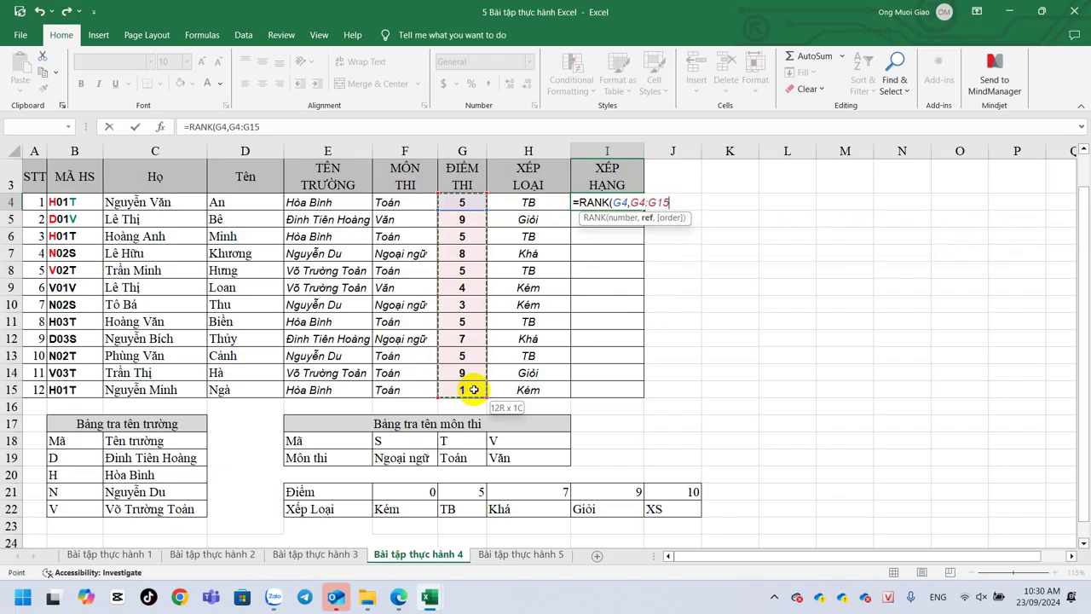
key("F4")
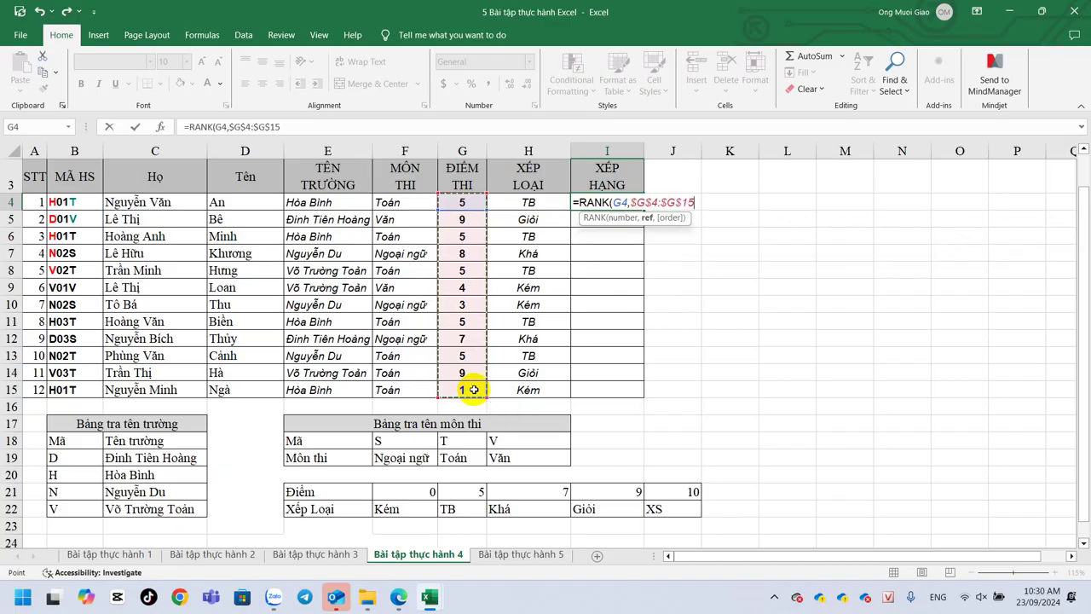
type(",0")
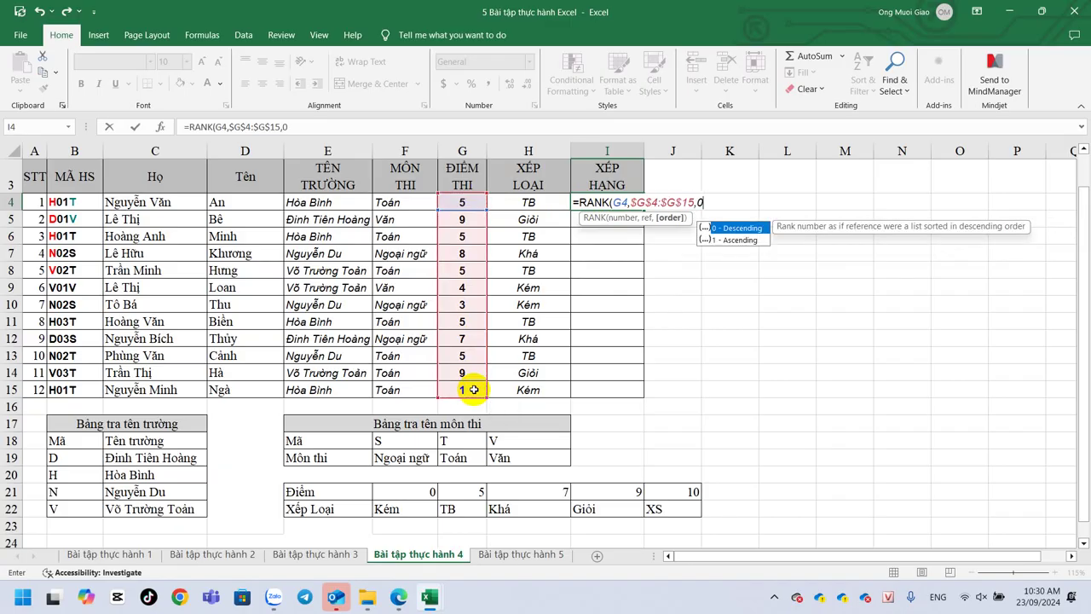
type(")")
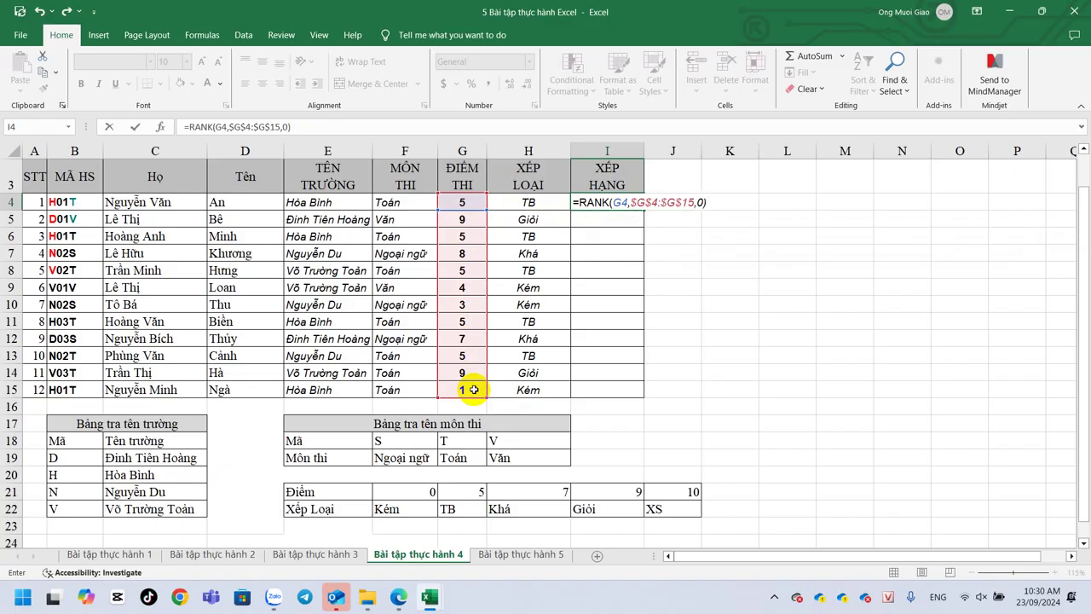
key("Return")
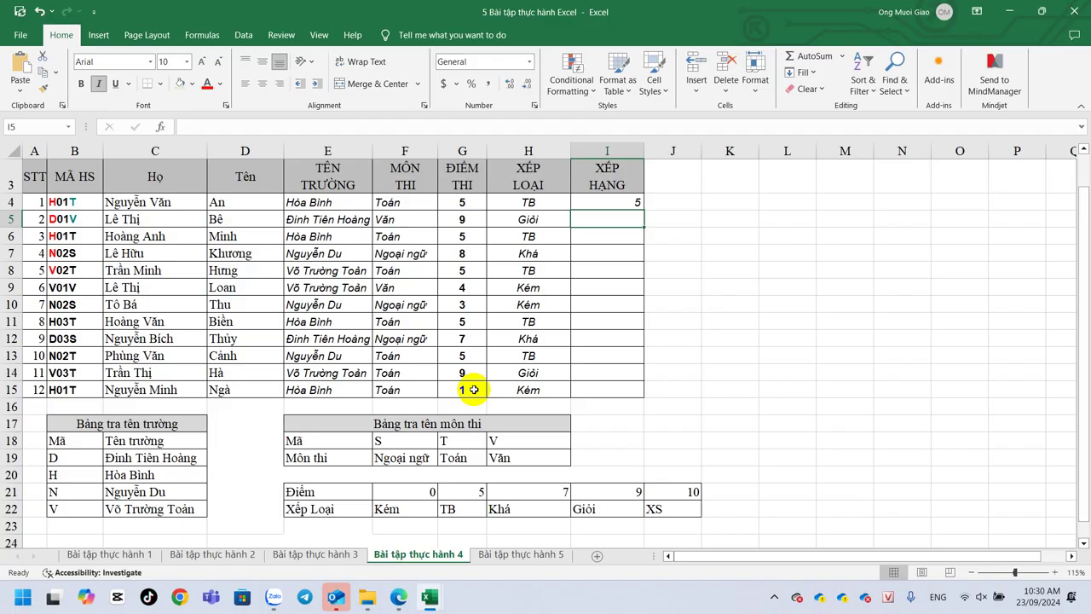
left_click(637, 203)
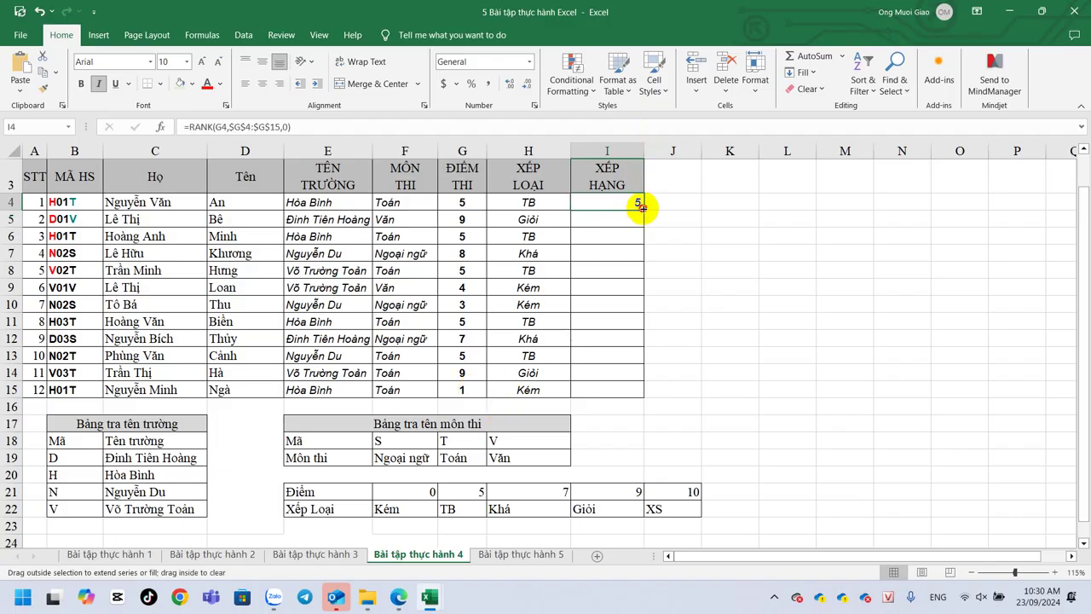
Fill the I4 rank formula down to I15 and spot-check the rank in row 14.
double_click(641, 207)
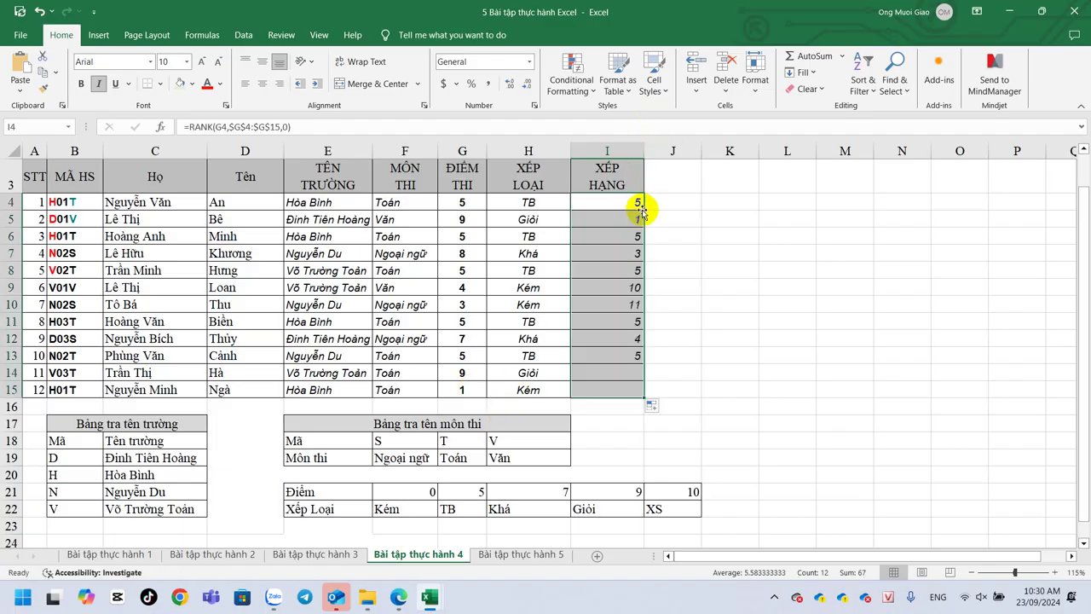
left_click(612, 369)
left_click(479, 372)
left_click(614, 373)
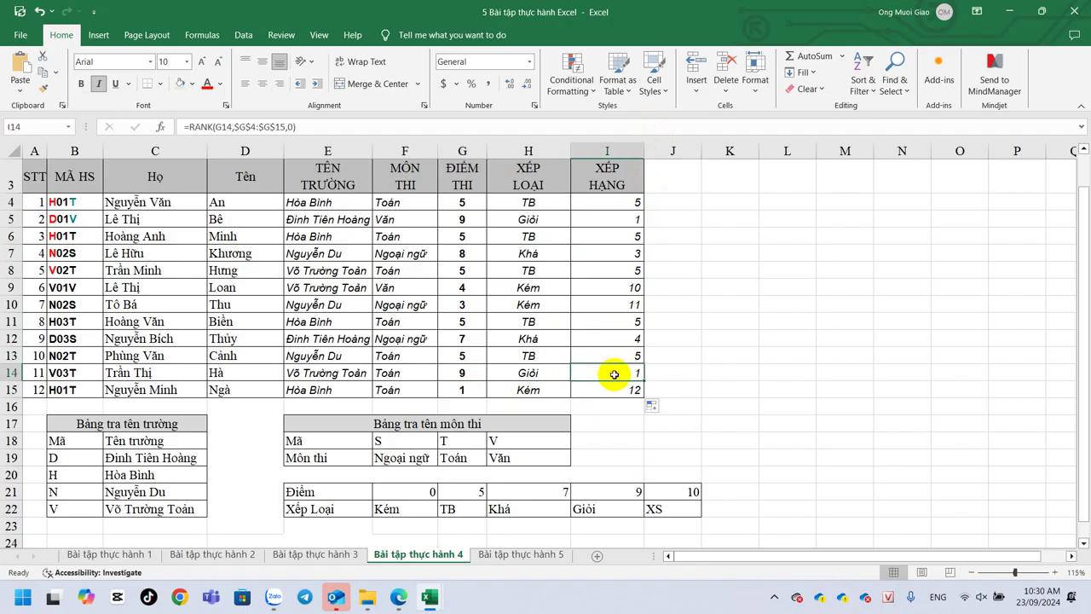
Change the last student's score from 1 to 10 and check its new grade XS and rank 1.
double_click(467, 388)
type("0")
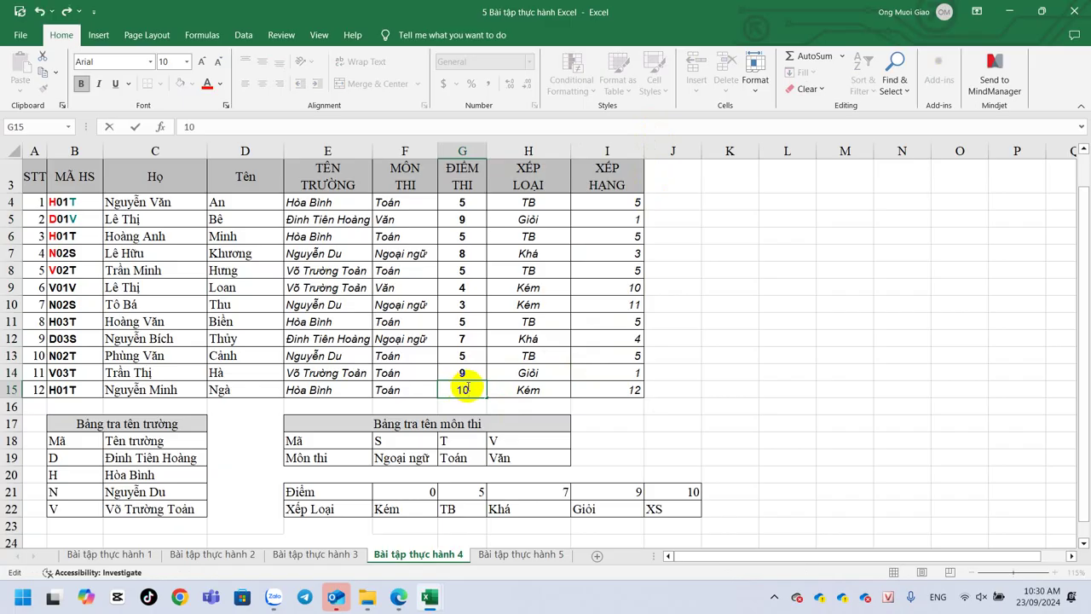
key("Return")
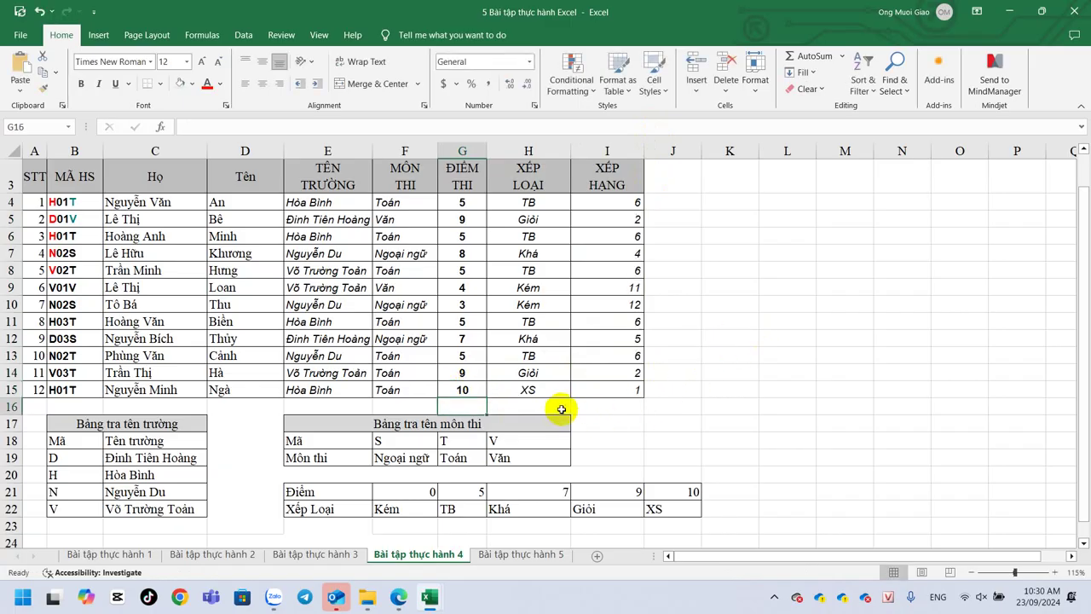
left_click(538, 389)
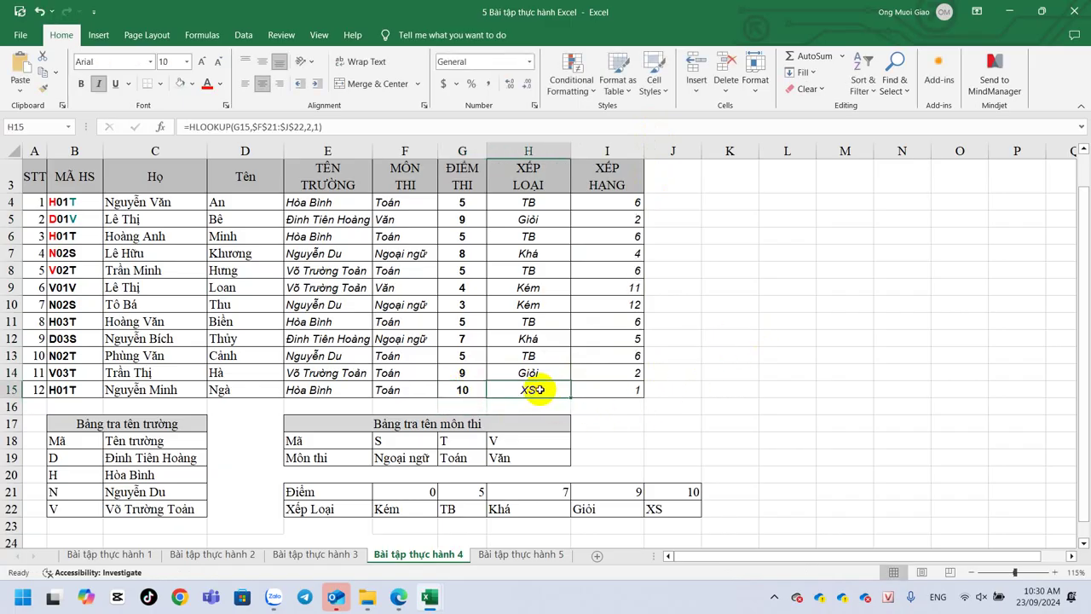
left_click(608, 391)
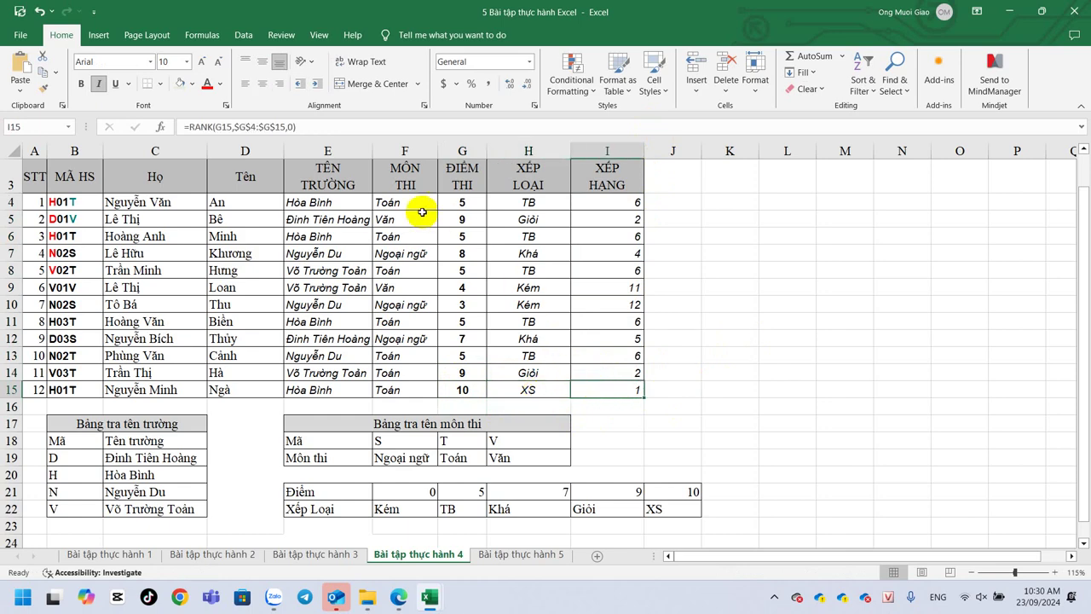
Copy the E4 school formula text and paste it as text into J4.
left_click(334, 206)
left_click(340, 128)
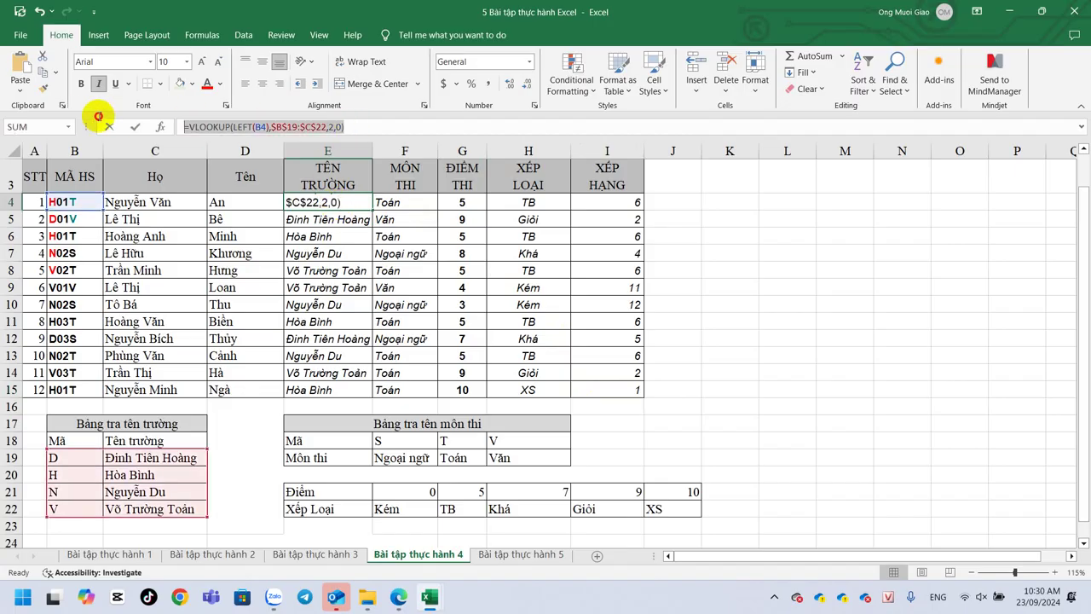
key("Escape")
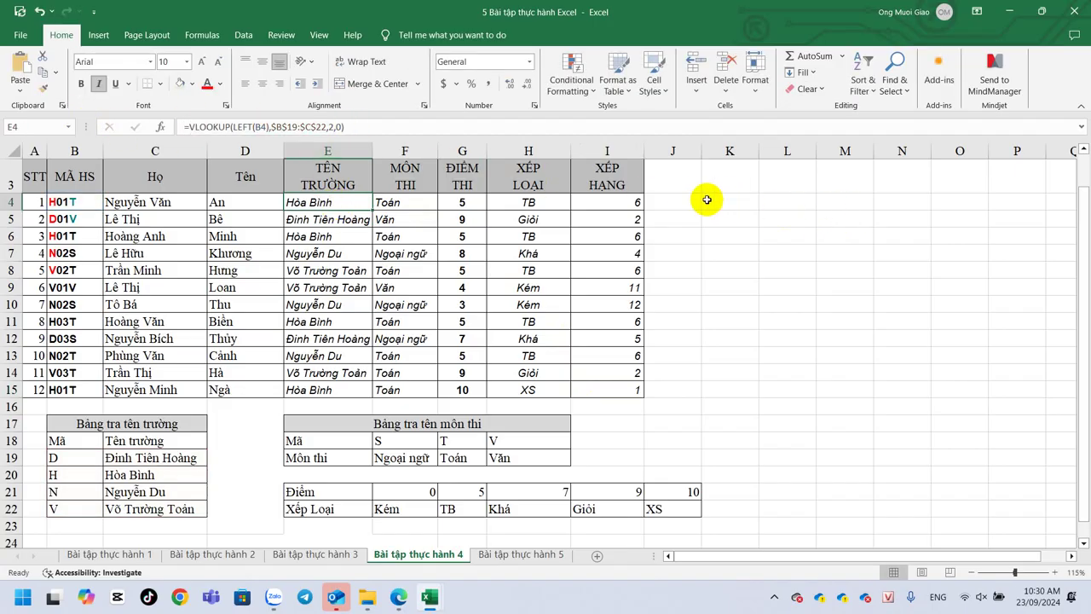
double_click(695, 200)
key("ctrl+v")
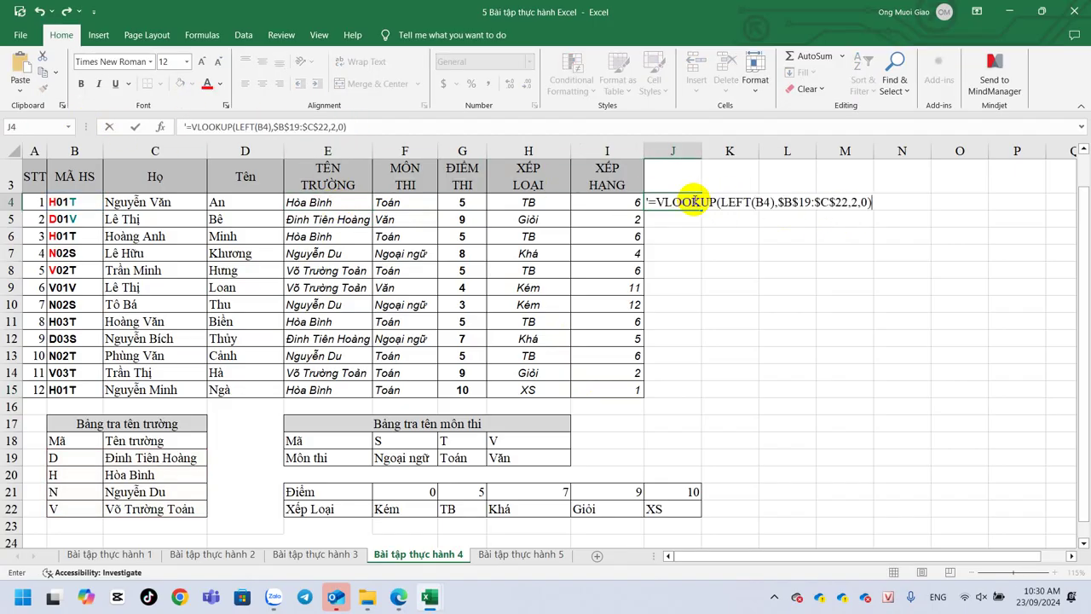
key("Return")
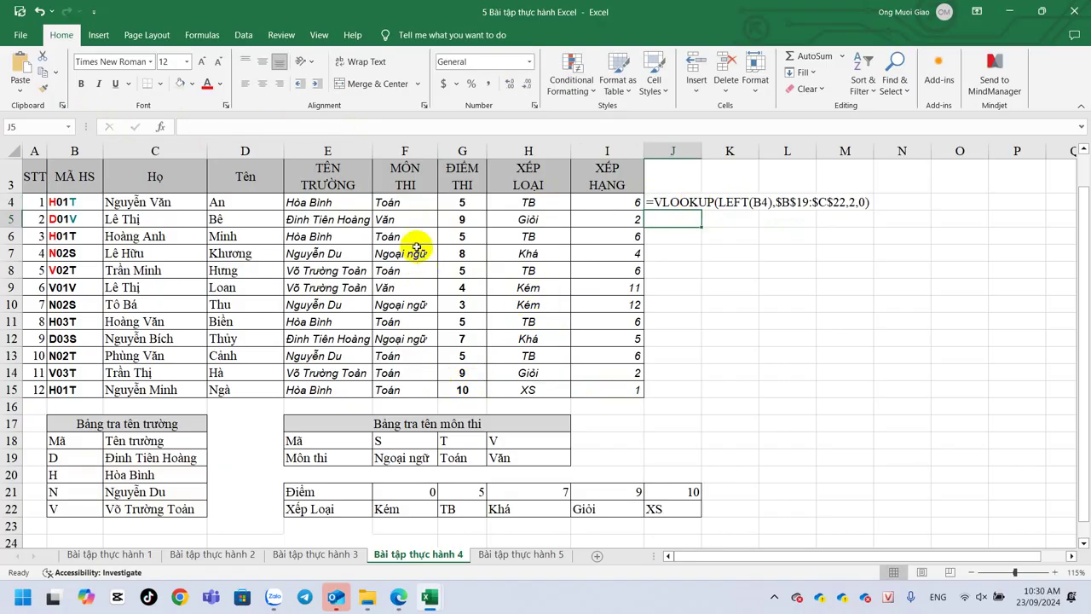
Put the F4 subject formula into J5 as text, prefixed with an apostrophe.
left_click(389, 202)
key("F2")
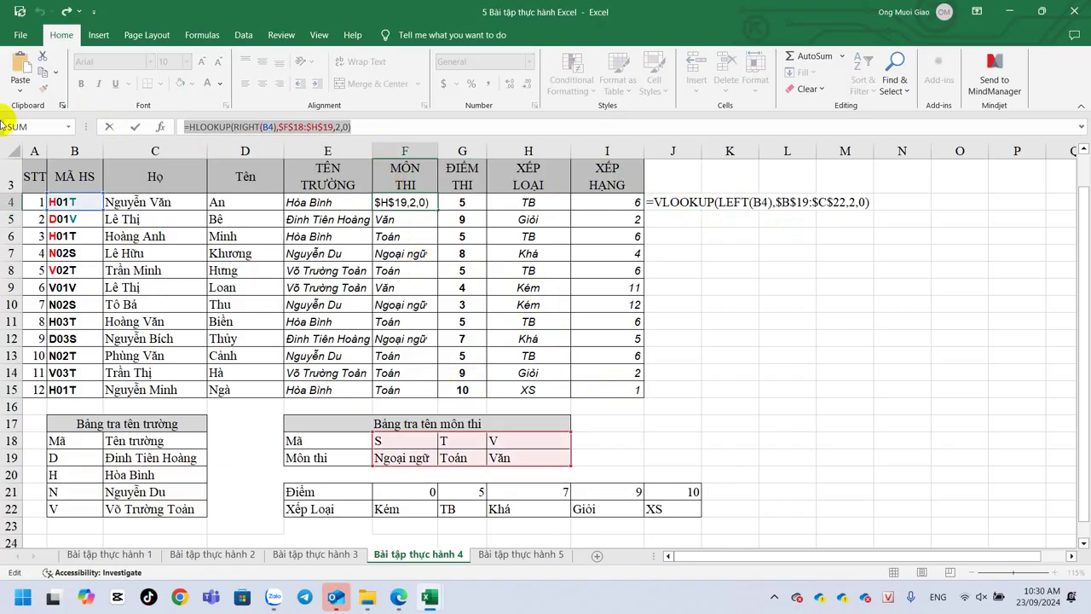
key("Escape")
left_click(677, 219)
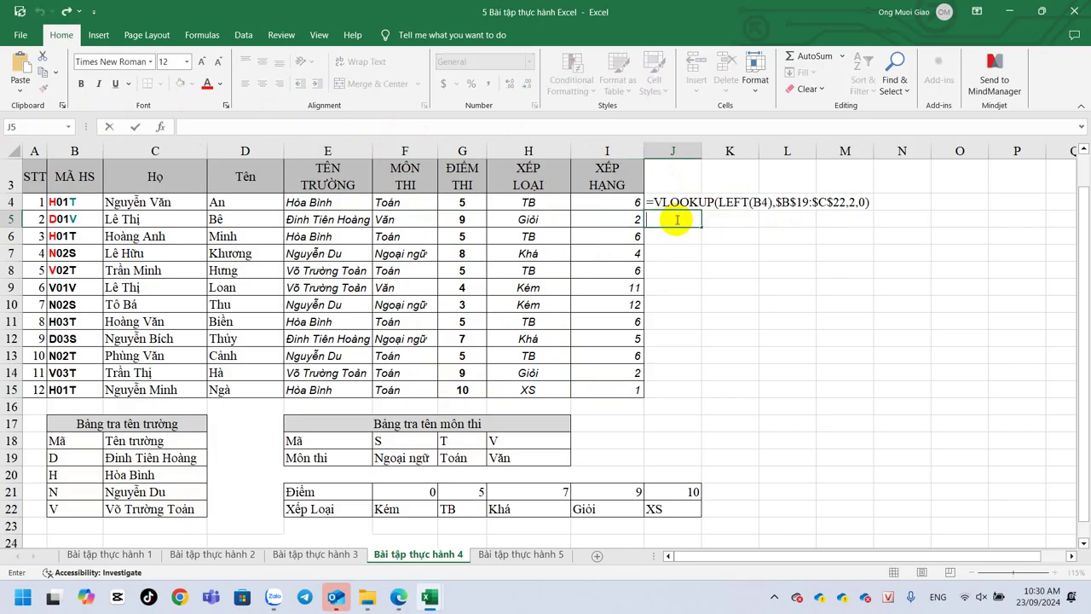
type("'")
type("=VLOOKUP(LEFT(B4),$H$29:$C$22,2,0)")
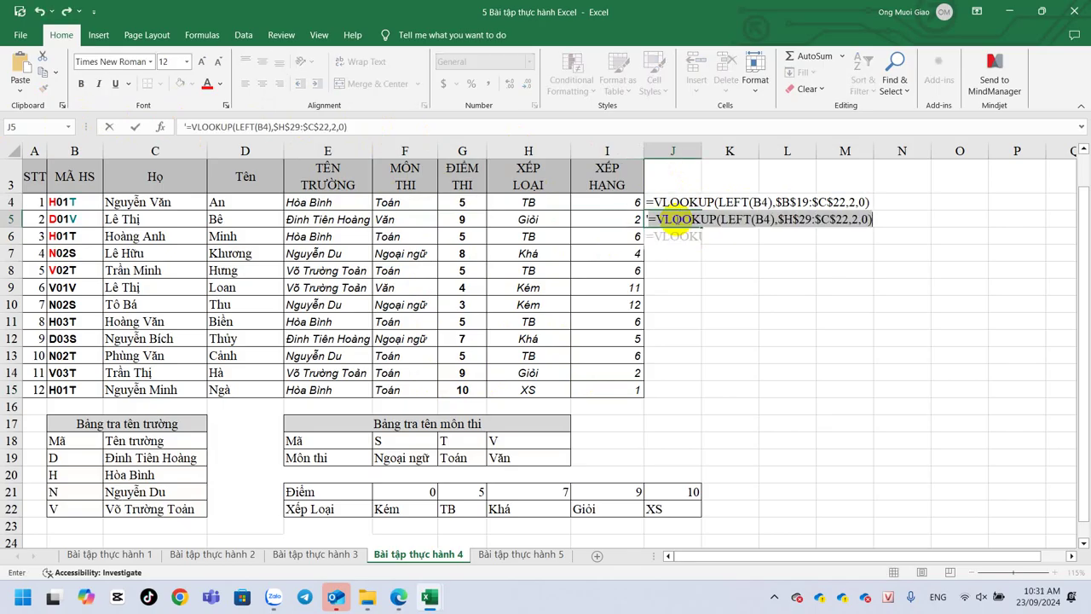
type("'=HLOOKUP(RIGHT(B4),$F$18:$H$19,2,0)")
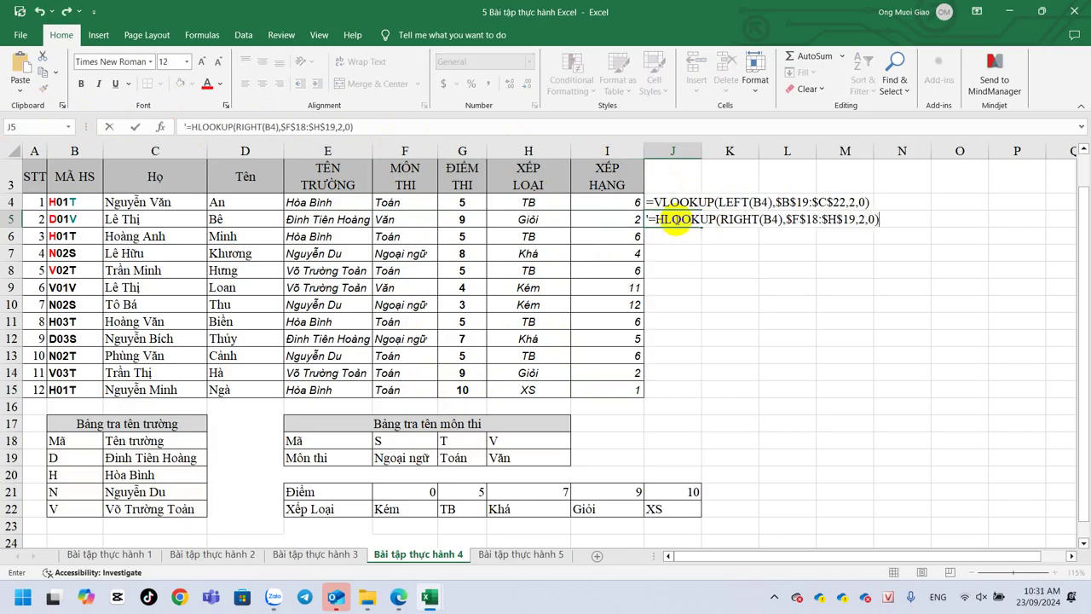
key("Return")
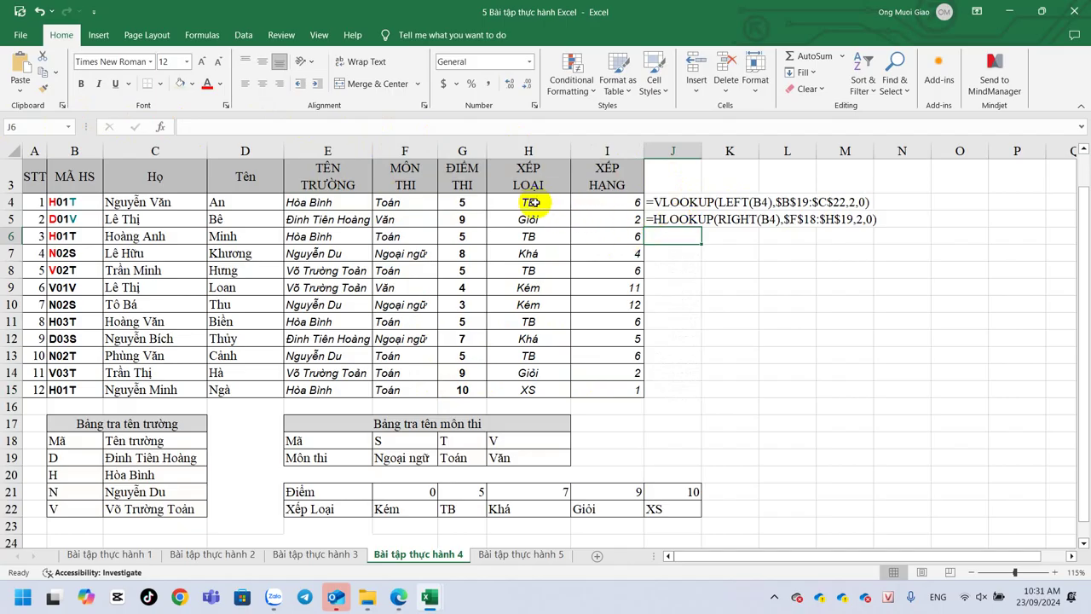
Copy the H4 grade formula text and paste it as text into J6.
left_click(528, 203)
left_click_drag(374, 126, 3, 126)
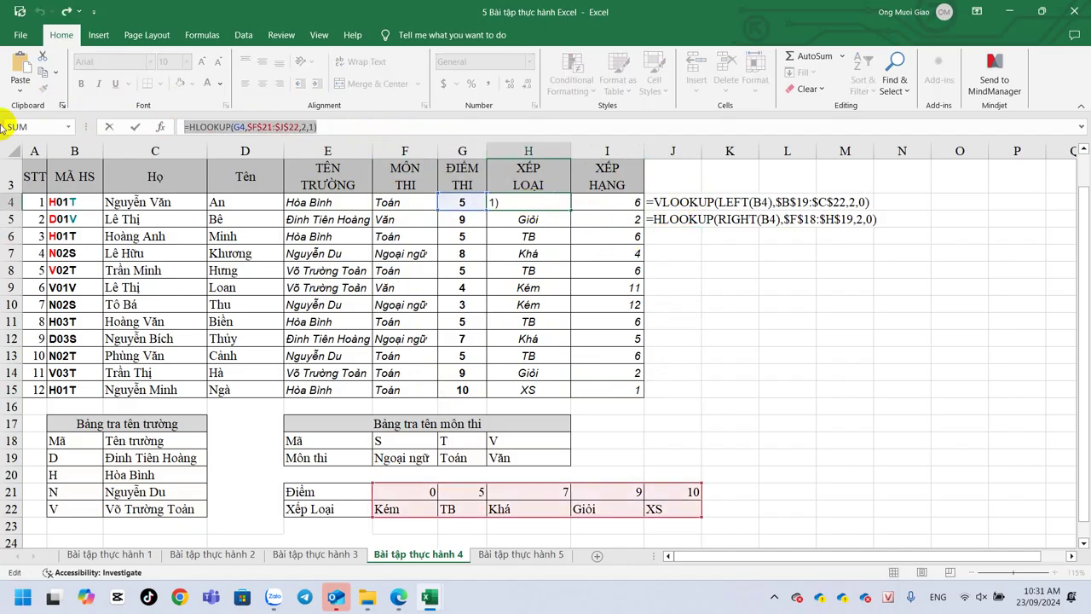
key("Escape")
left_click(679, 236)
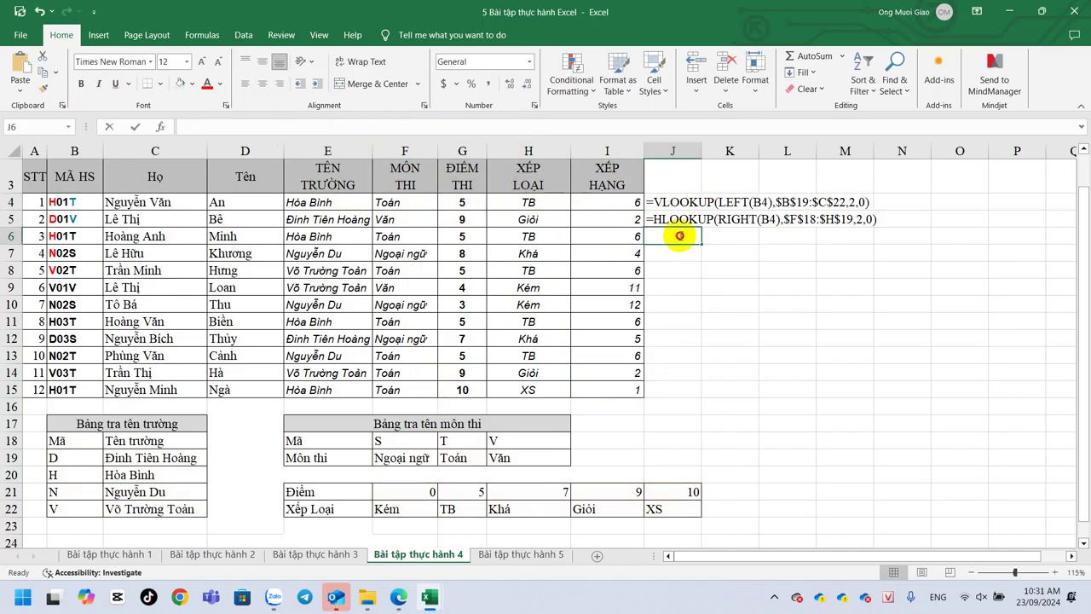
type("'=VLOOKUP(LEFT(B4),$B$39:$C$22,2,0)")
key("Return")
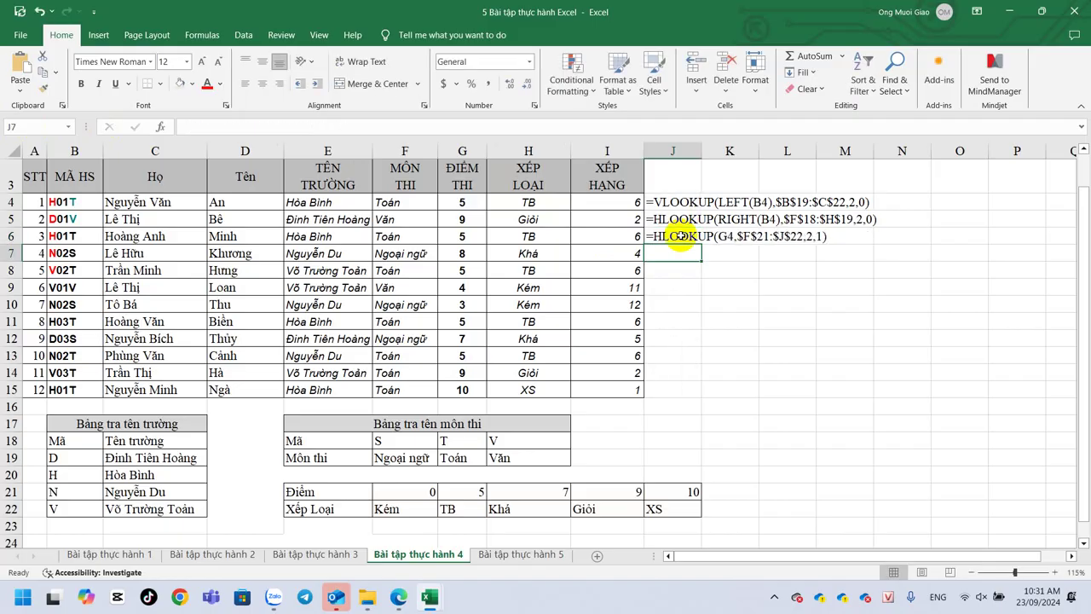
Copy I4's formula =RANK(G4,$G$4:$G$15,0) and enter it as text in J7.
left_click(607, 202)
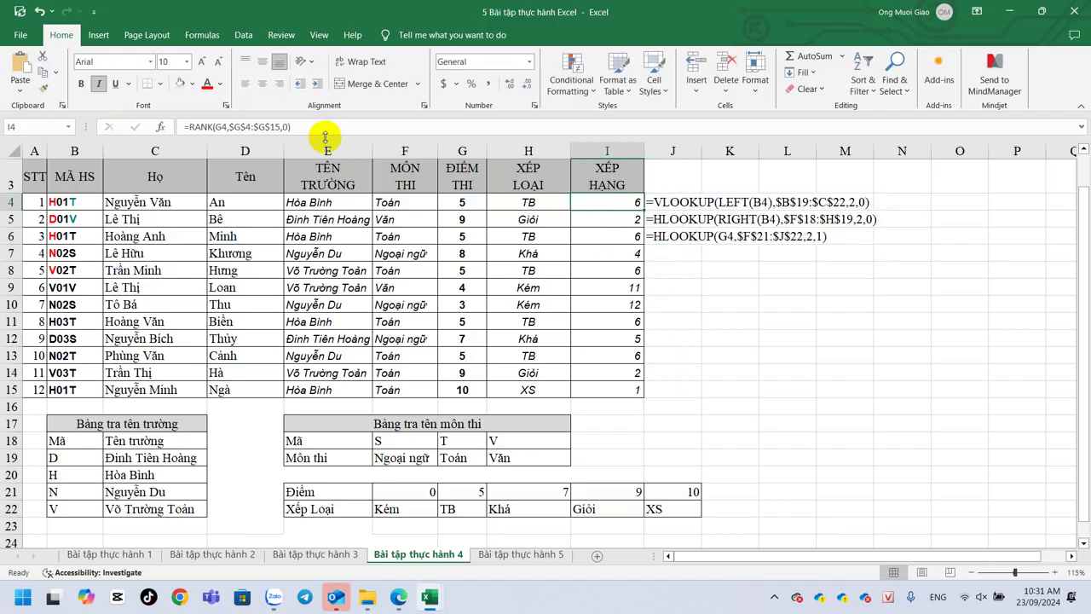
left_click(258, 126)
triple_click(258, 127)
key("ctrl+c")
key("Escape")
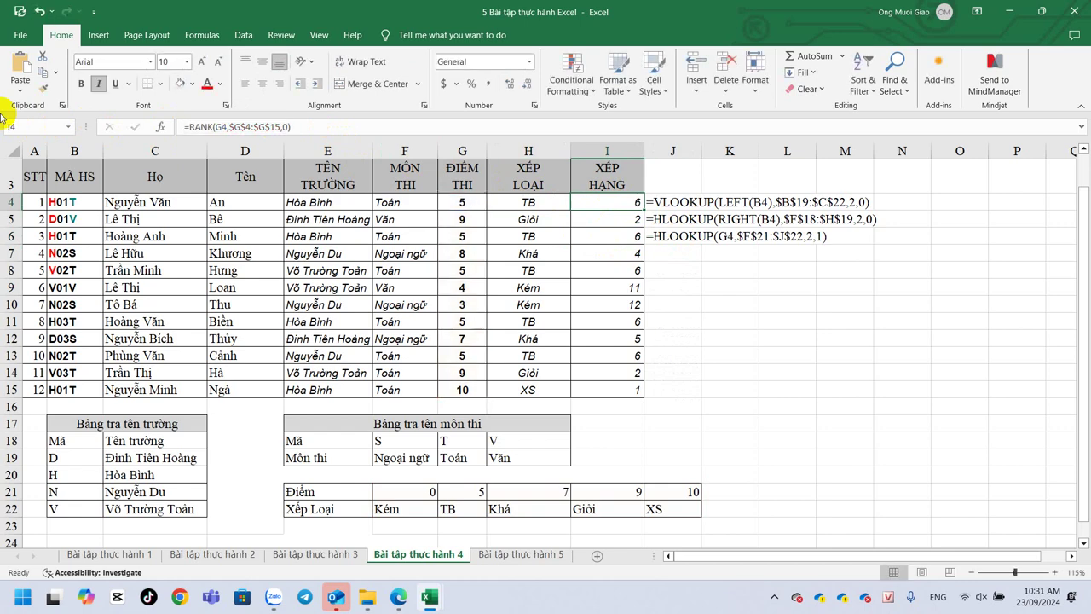
left_click(675, 253)
double_click(676, 253)
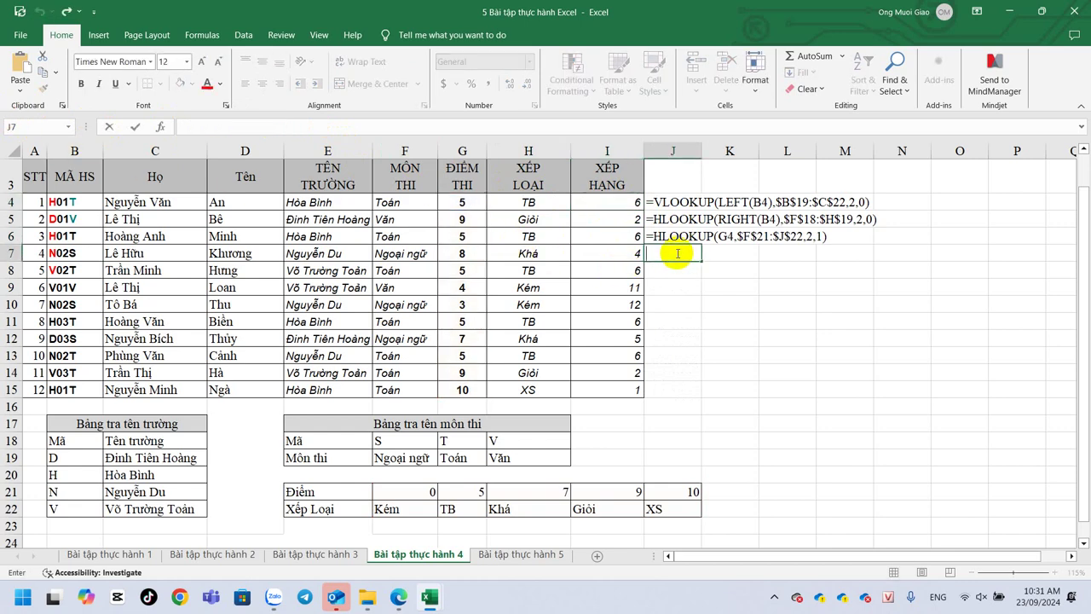
type("'")
key("ctrl+v")
key("Return")
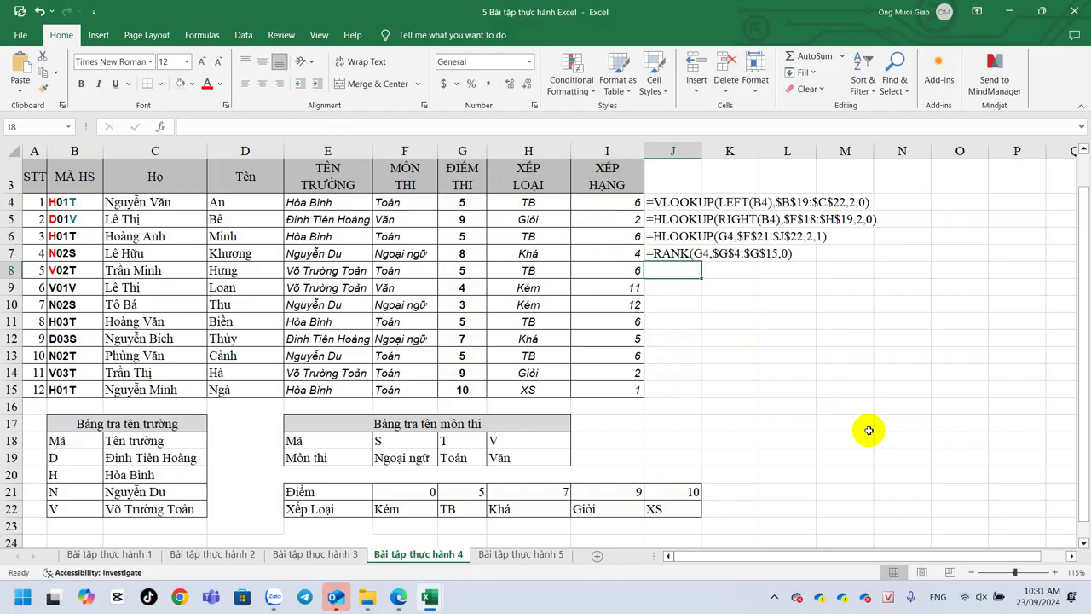
Review H4's grade and the formula texts in J5 and J6, then show the taskbar's hidden icons.
scroll(869, 430, "down", 2)
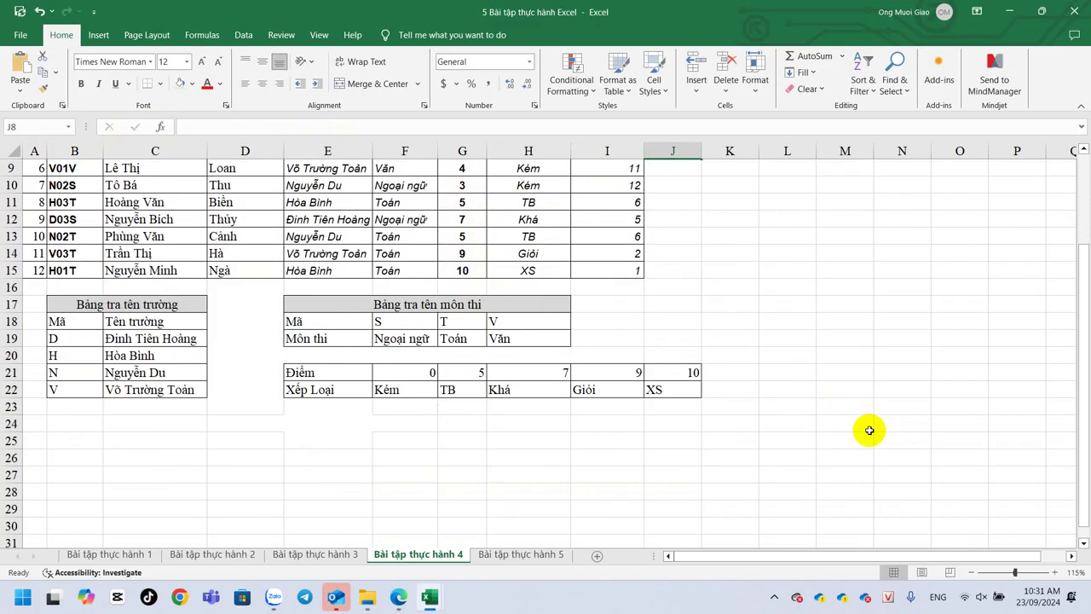
scroll(868, 430, "up", 3)
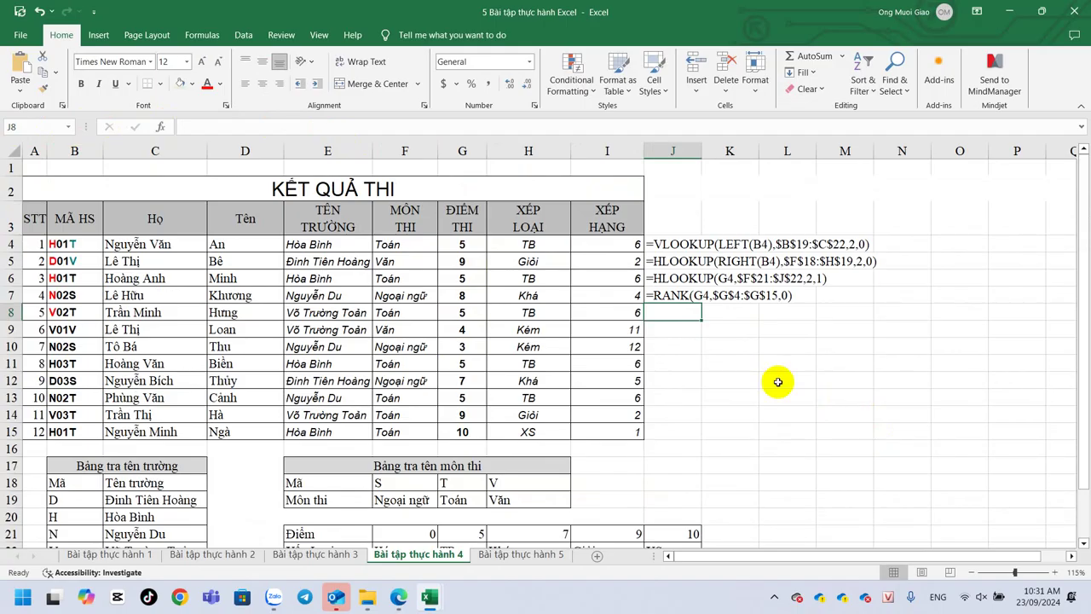
left_click(524, 244)
left_click(673, 278)
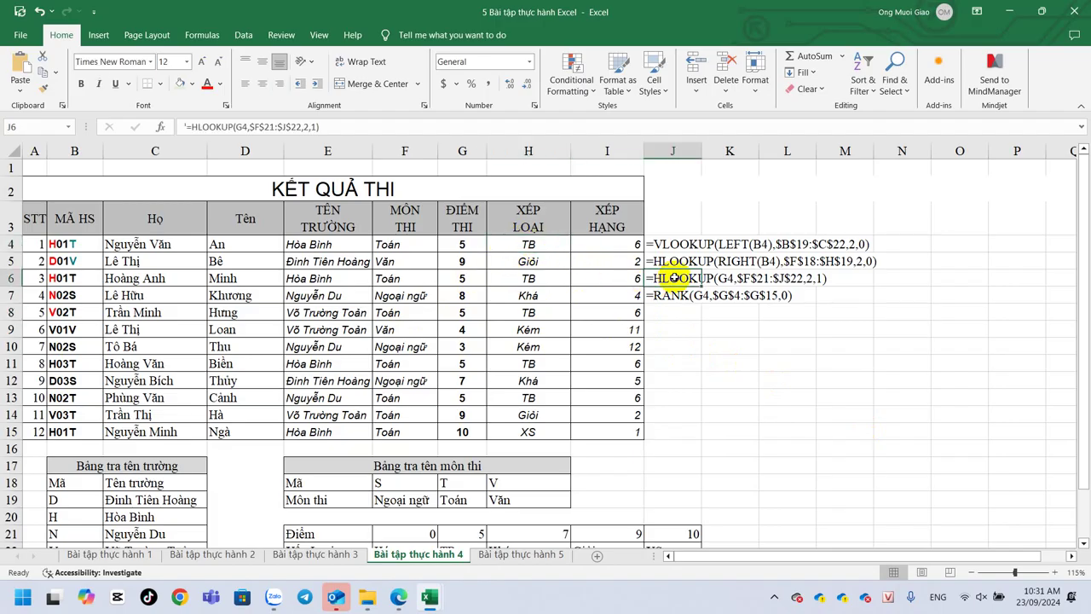
left_click(673, 259)
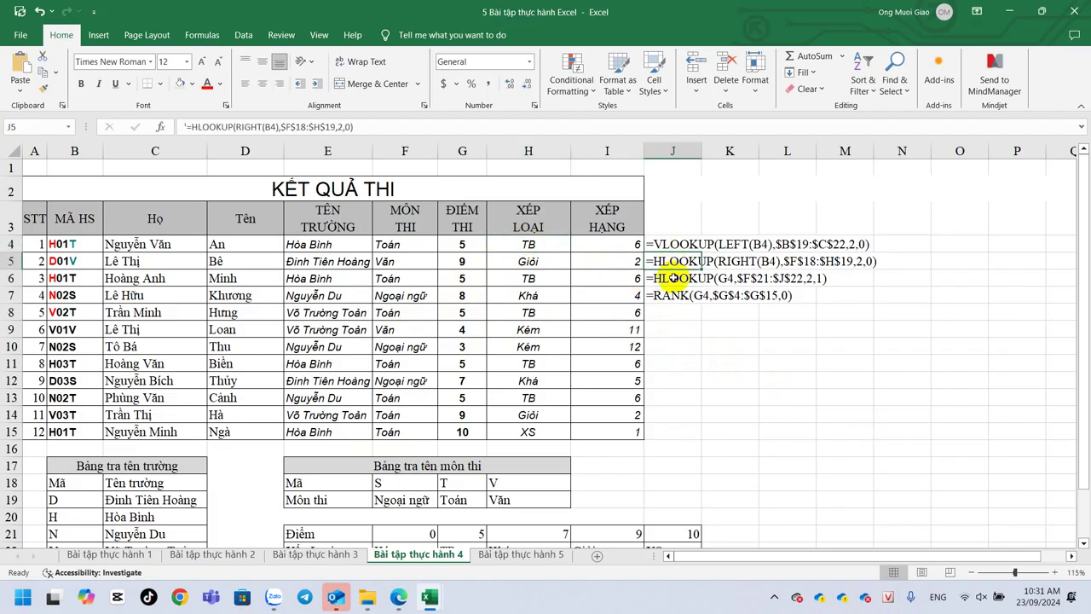
left_click(673, 278)
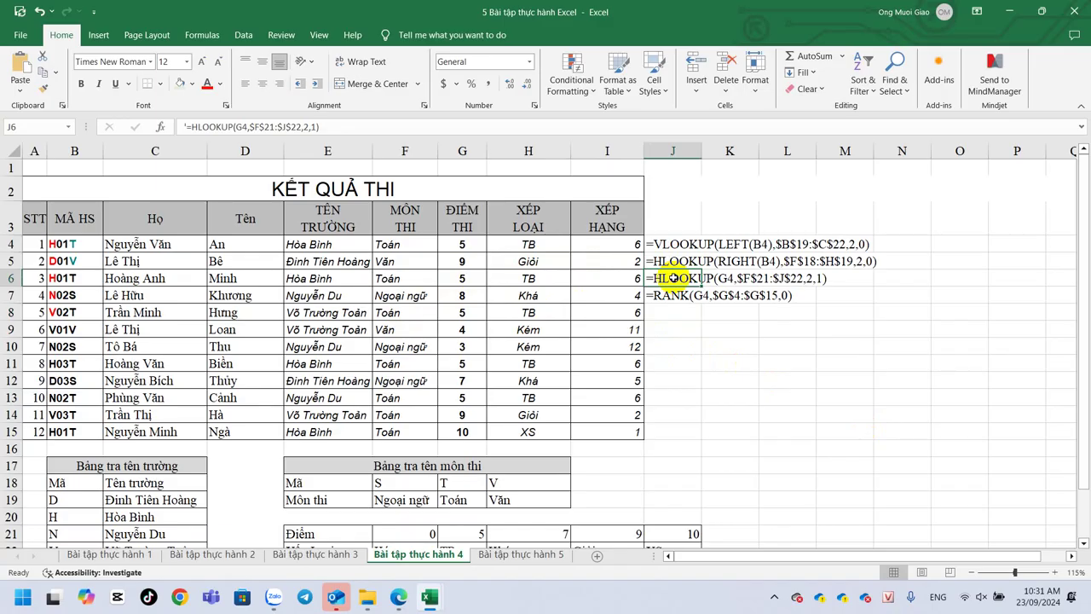
left_click(673, 341)
left_click(773, 596)
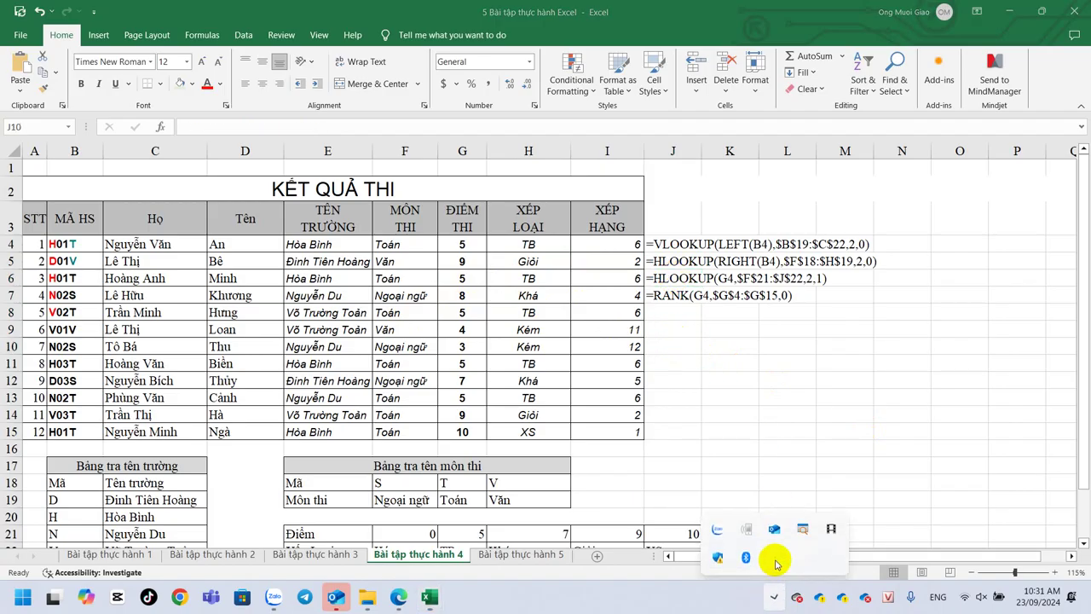